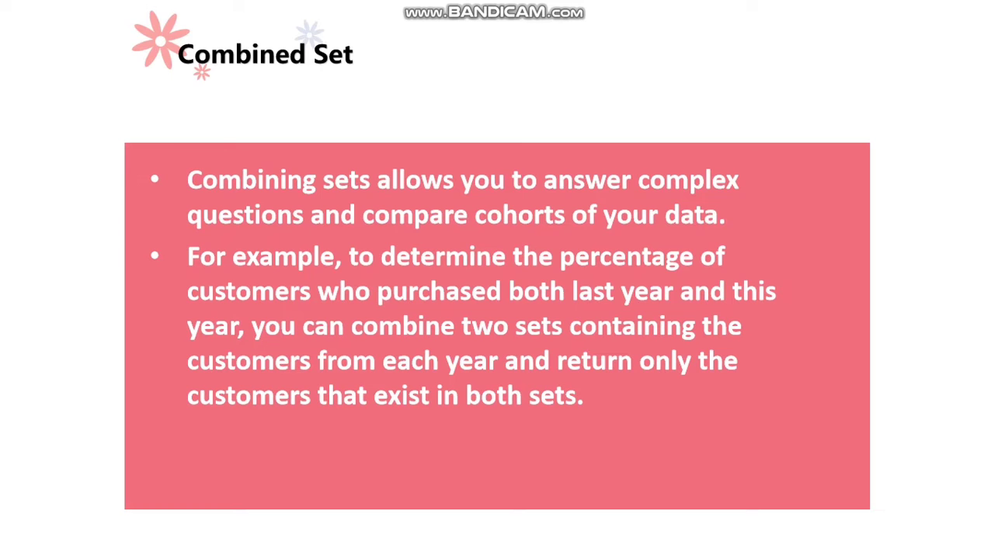
Step: Switch from the slide show to Tableau Public and build a view with Customer Name on columns and Sales on rows
key(Escape)
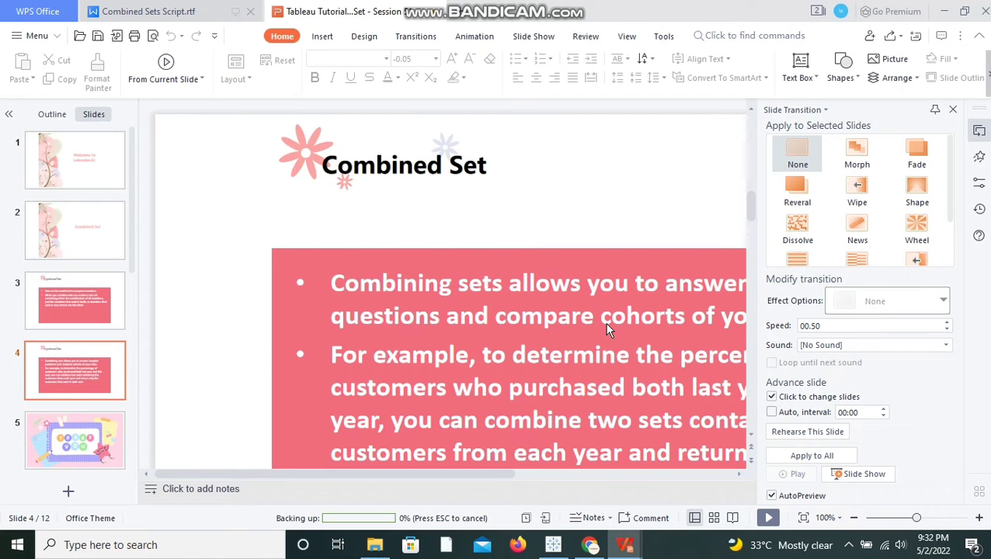
click(553, 544)
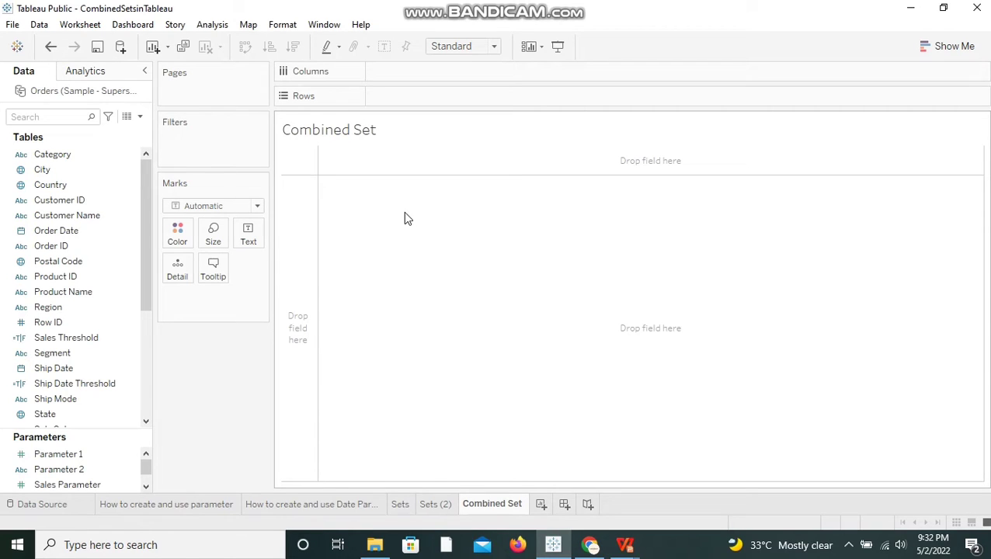
mouse_move(102, 217)
mouse_down()
mouse_move(420, 68)
mouse_move(414, 82)
mouse_up()
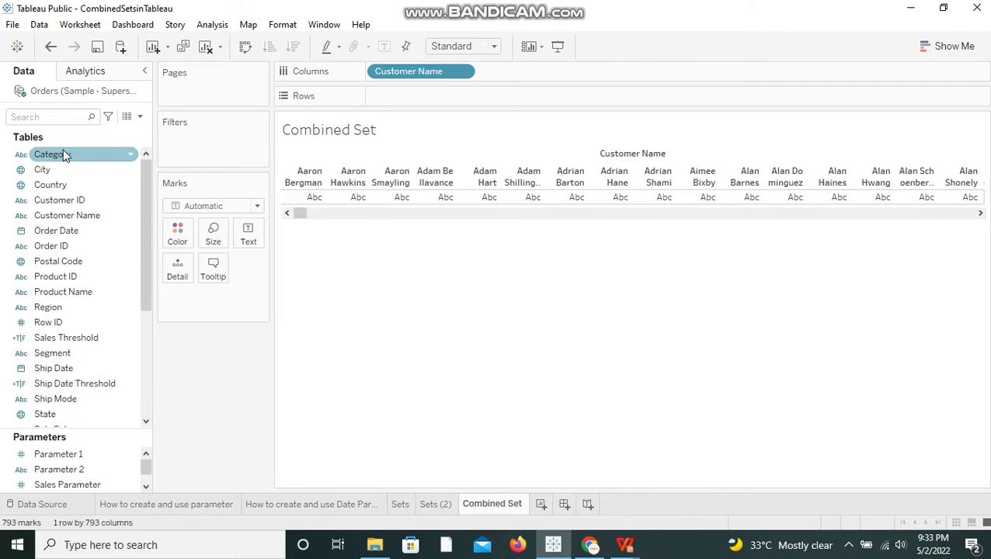
click(76, 116)
text(SAL)
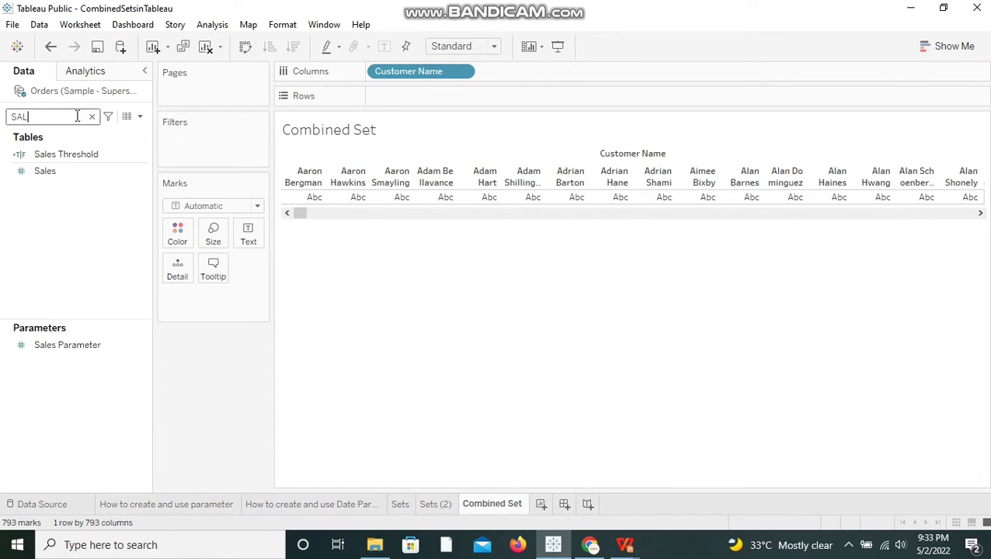
drag(49, 172, 399, 94)
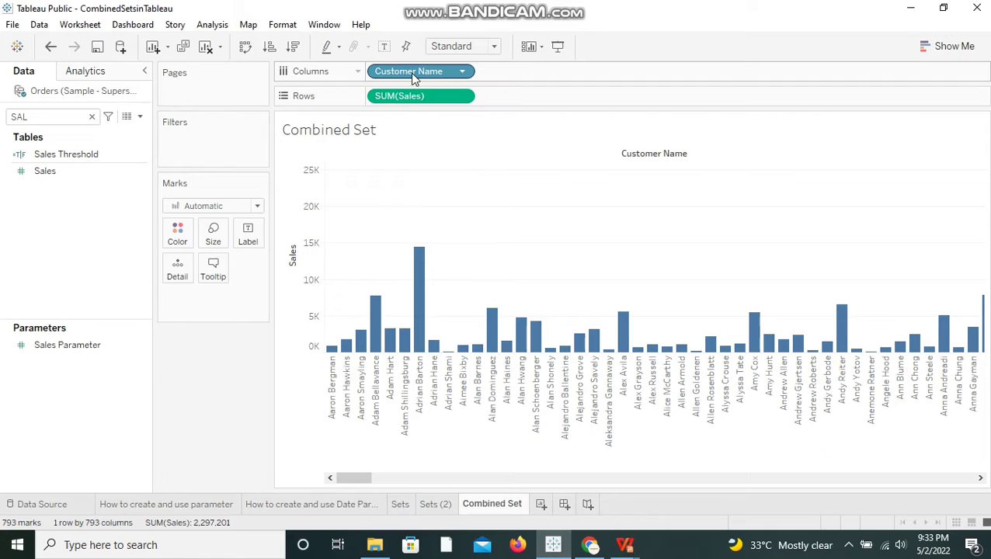
Step: Turn the chart into a text table with Customer Name on rows and Sales as the text mark
click(237, 207)
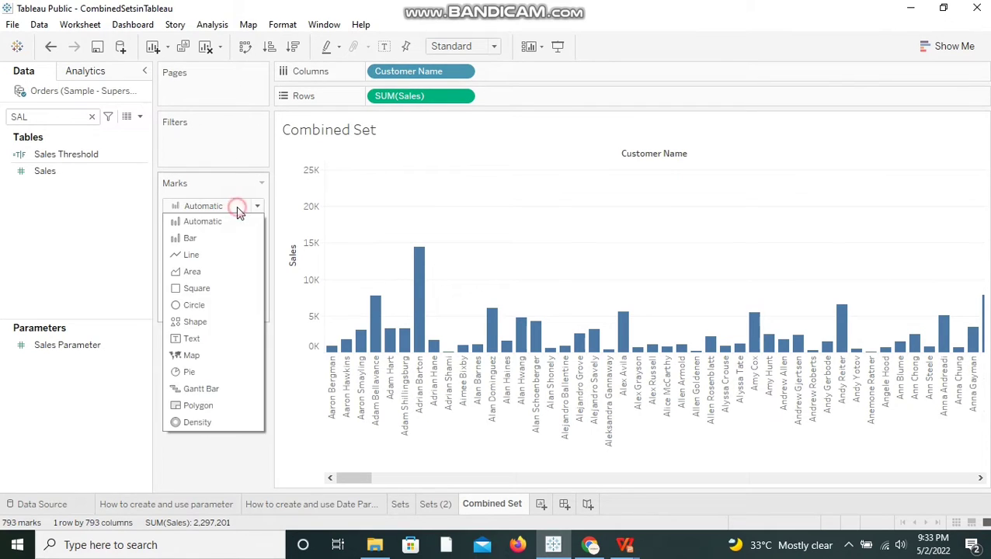
click(193, 342)
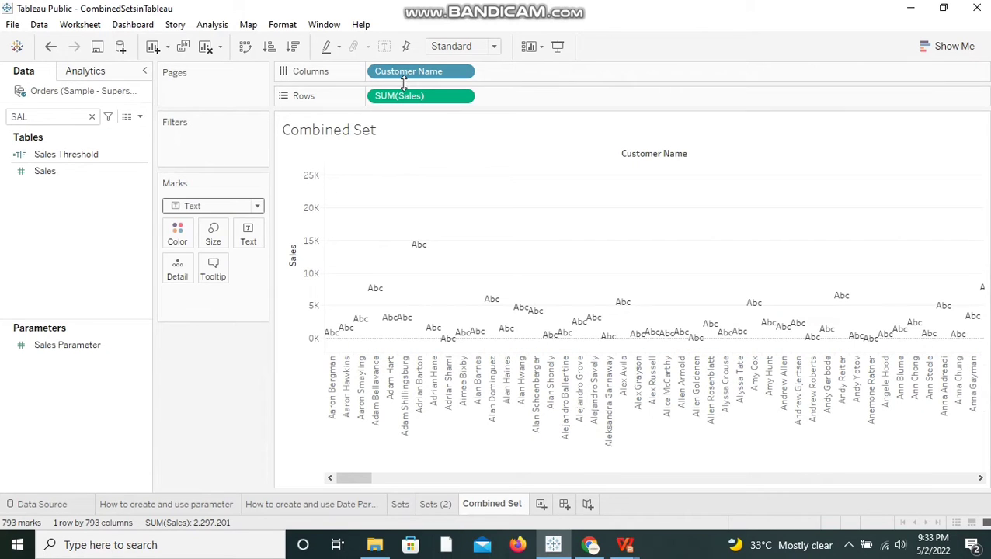
drag(415, 93, 248, 233)
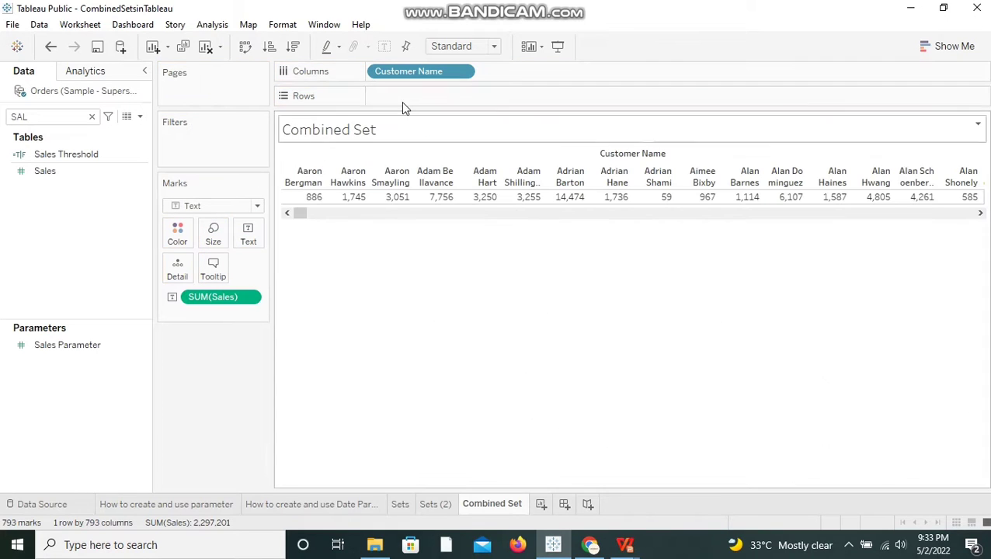
drag(409, 73, 409, 102)
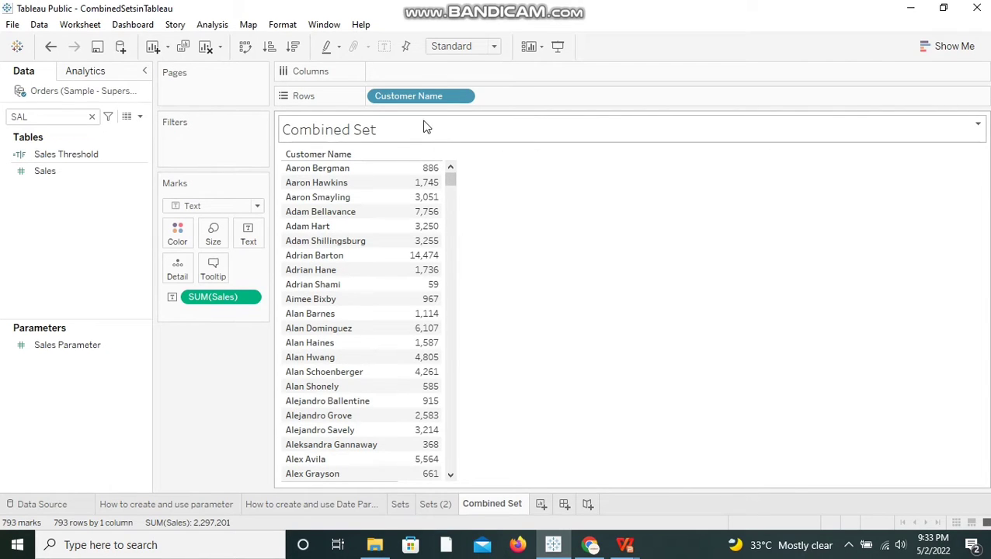
mouse_move(453, 184)
mouse_down()
mouse_move(455, 219)
mouse_move(456, 175)
mouse_up()
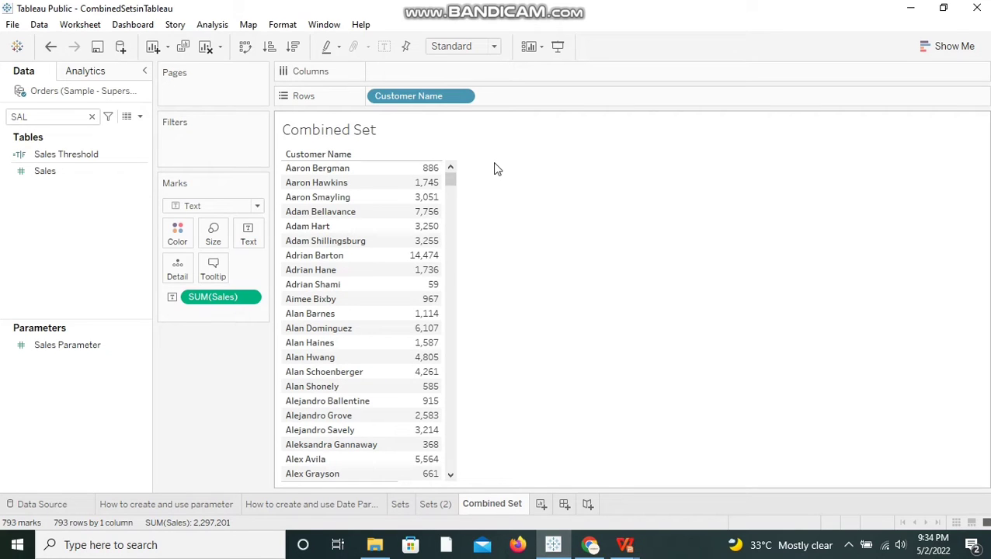
Step: Start a new set from the Customer Name field with a by-field condition on the sum of Sales
click(91, 117)
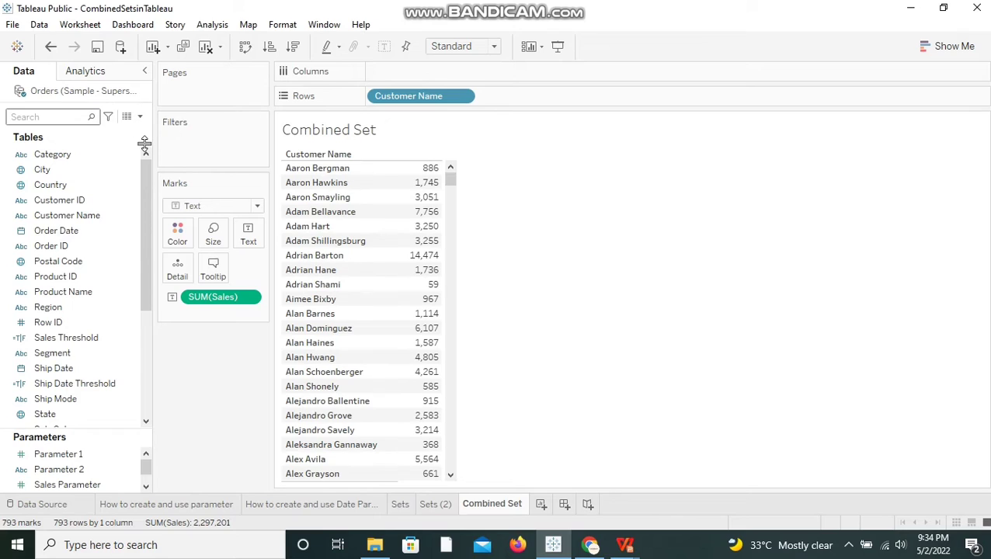
click(94, 215)
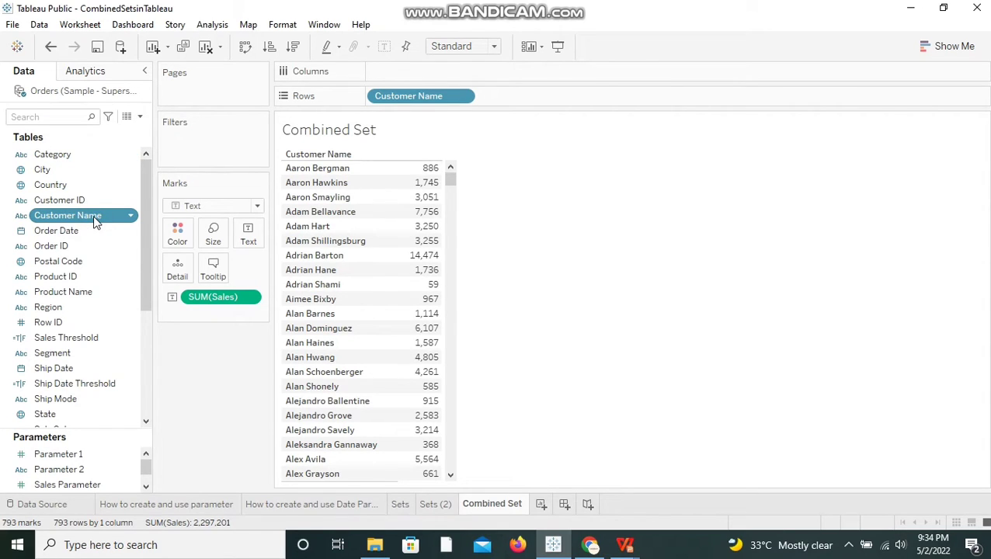
right_click(95, 221)
mouse_move(143, 337)
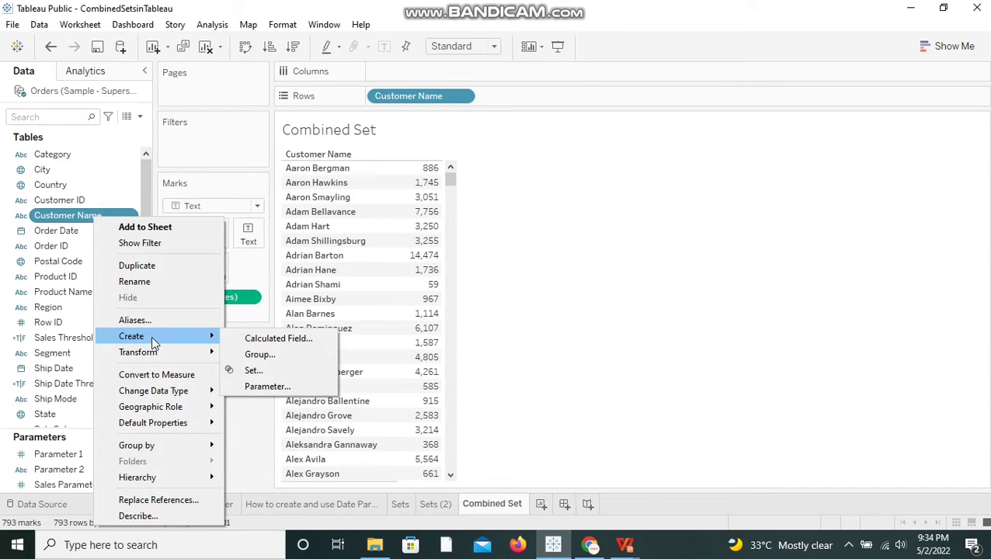
click(252, 371)
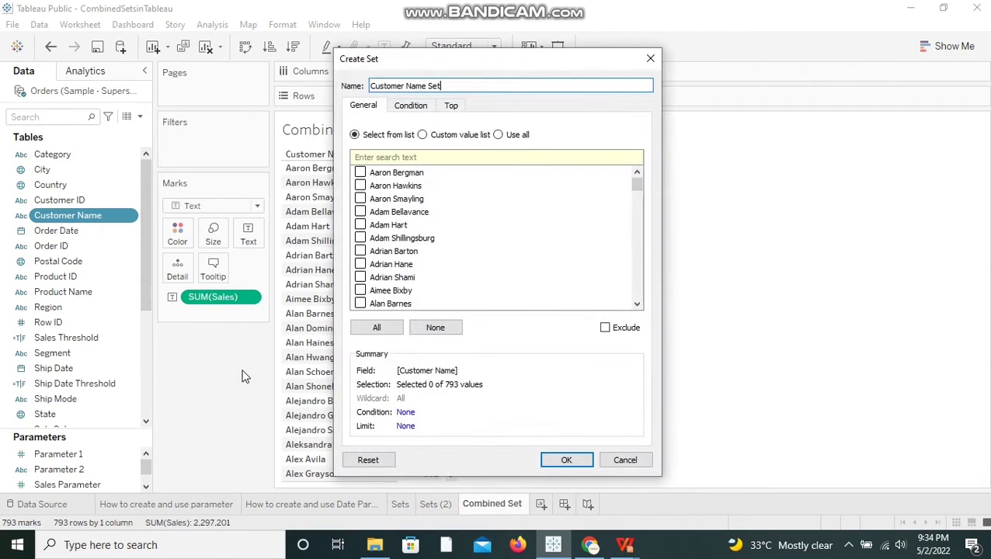
click(405, 108)
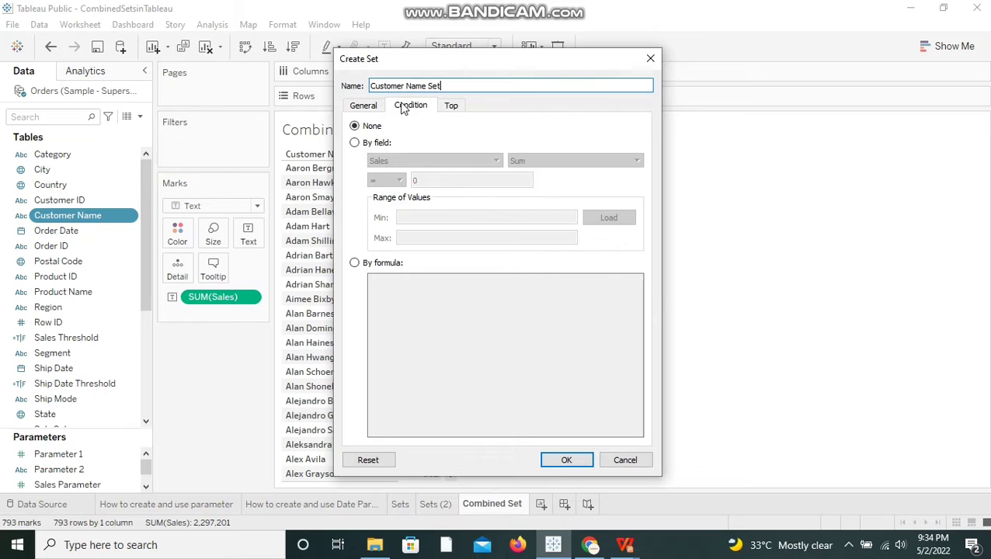
click(355, 143)
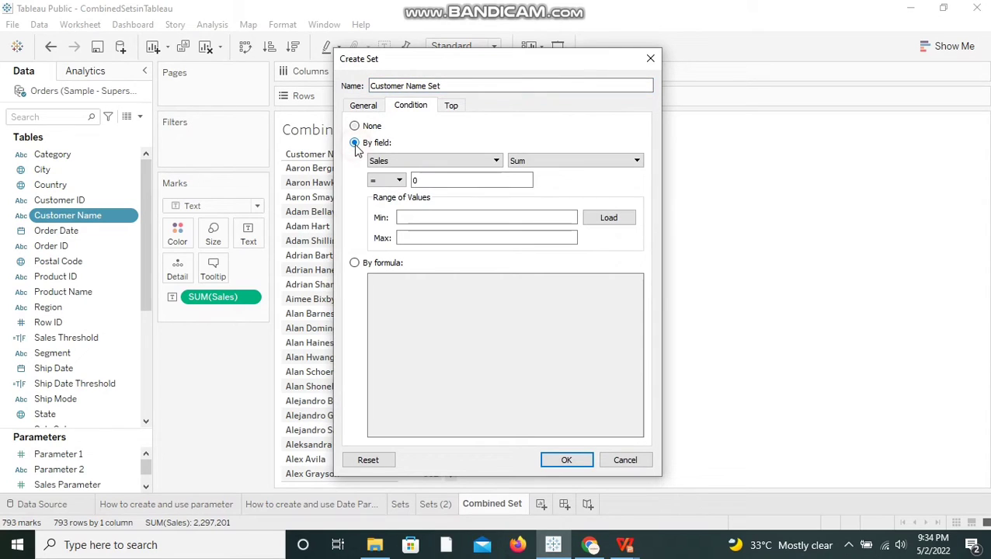
click(411, 163)
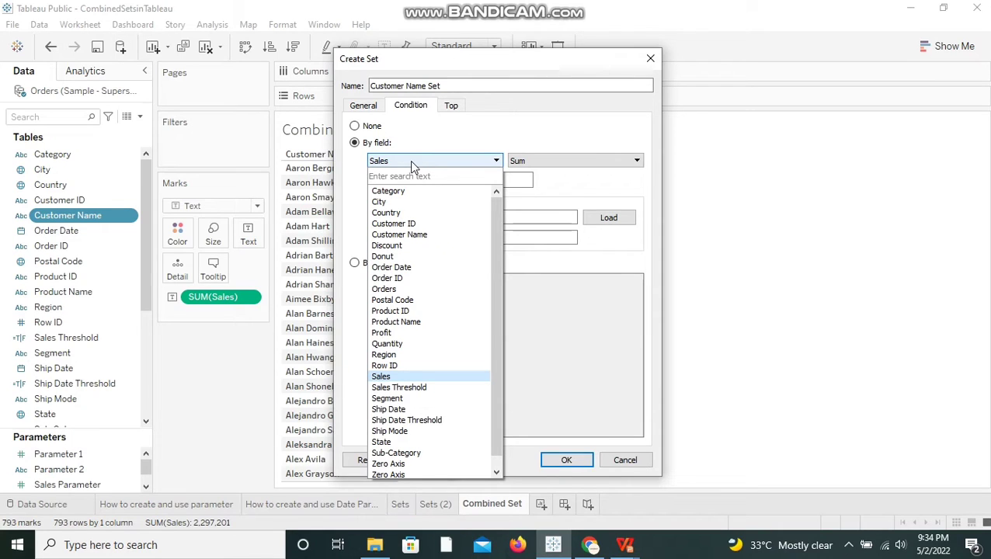
click(411, 165)
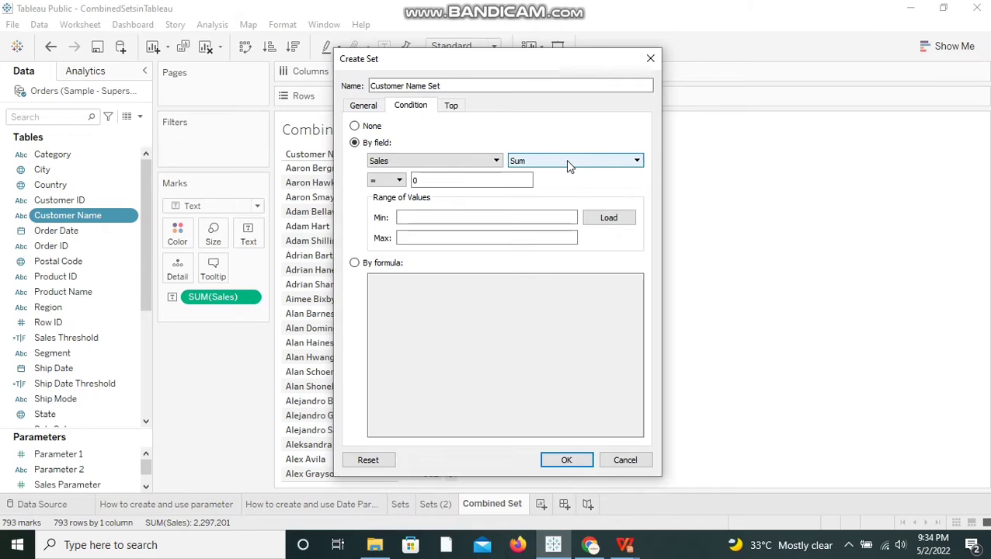
Step: Set the set's Sales condition to >= 5000
click(385, 180)
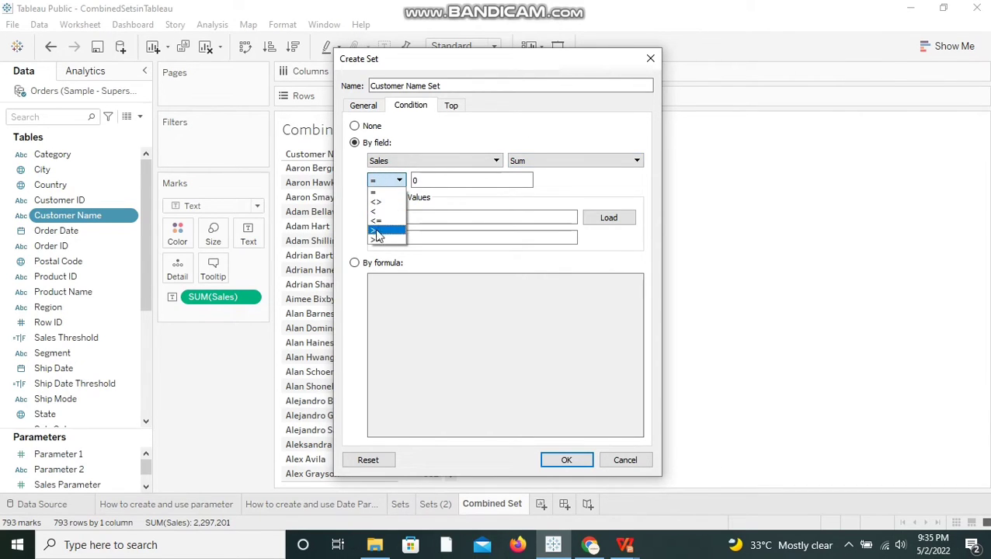
click(375, 239)
click(417, 179)
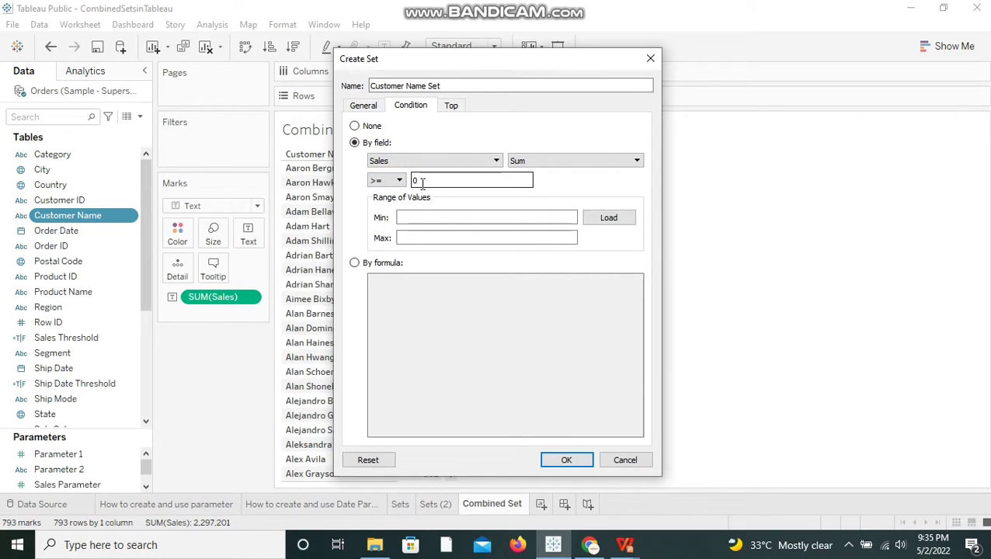
key(BackSpace)
text(5000)
Step: Name the set Sales>5000 and create it
click(458, 85)
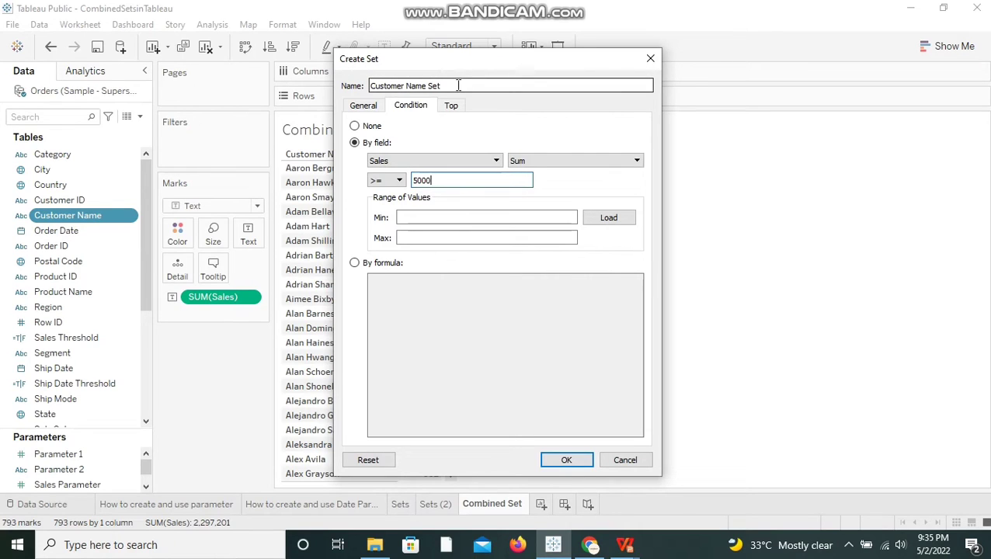
key(BackSpace)
key(BackSpace)
key(BackSpace)
key(BackSpace)
key(BackSpace)
key(BackSpace)
key(BackSpace)
key(BackSpace)
key(BackSpace)
key(BackSpace)
key(BackSpace)
key(BackSpace)
key(BackSpace)
key(BackSpace)
key(BackSpace)
key(BackSpace)
key(BackSpace)
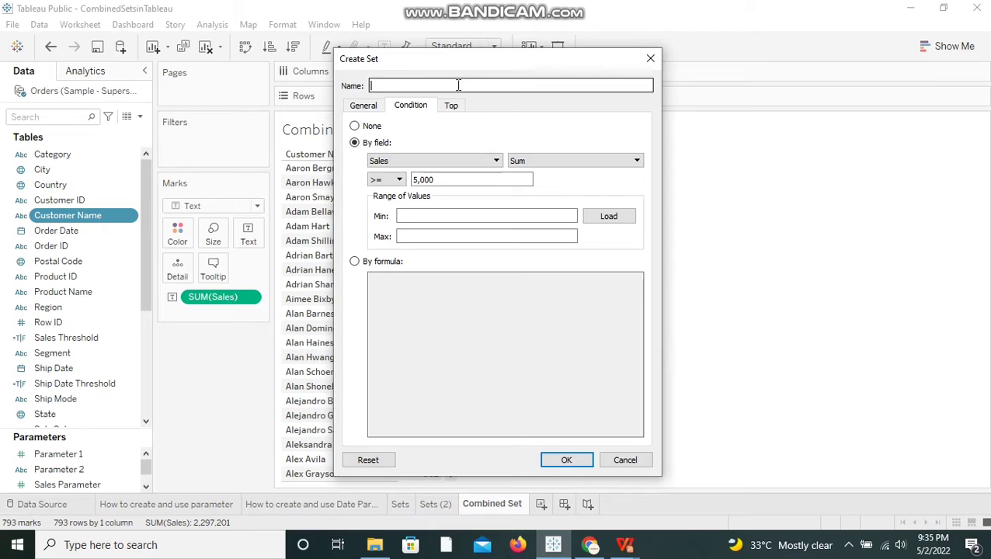
text(Sales>5000)
click(566, 460)
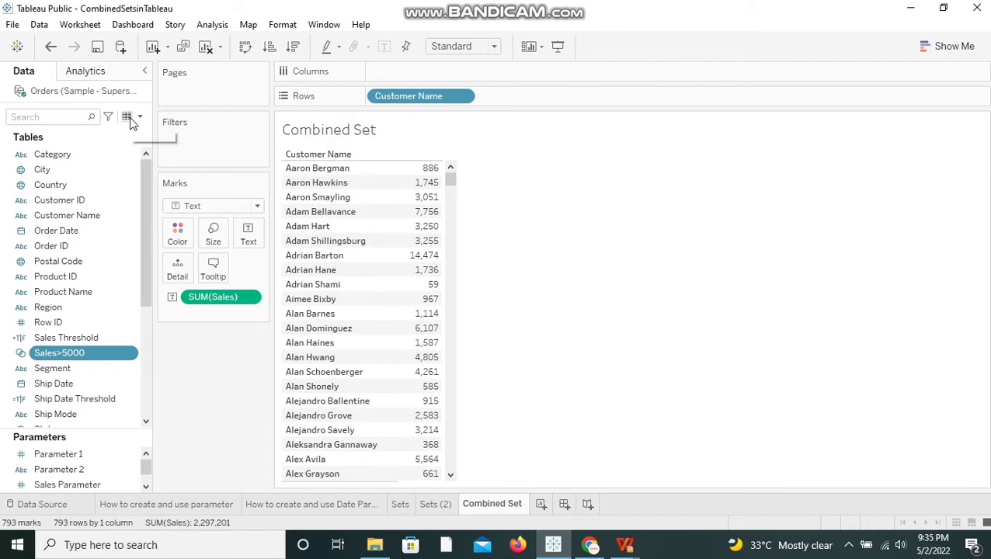
Step: Start a second set from Customer Name with a by-field condition comparing the sum of Sales with 10000
click(80, 215)
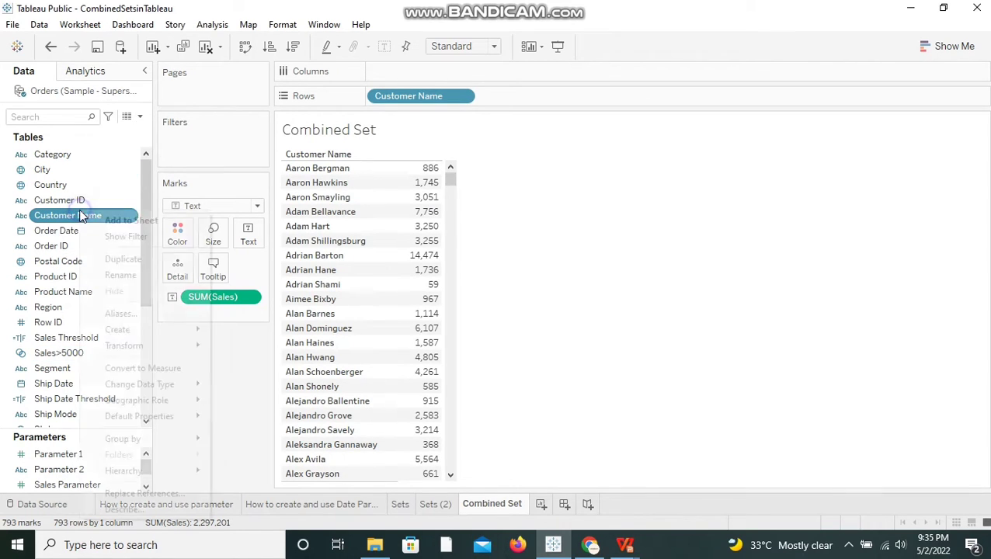
right_click(83, 216)
mouse_move(128, 330)
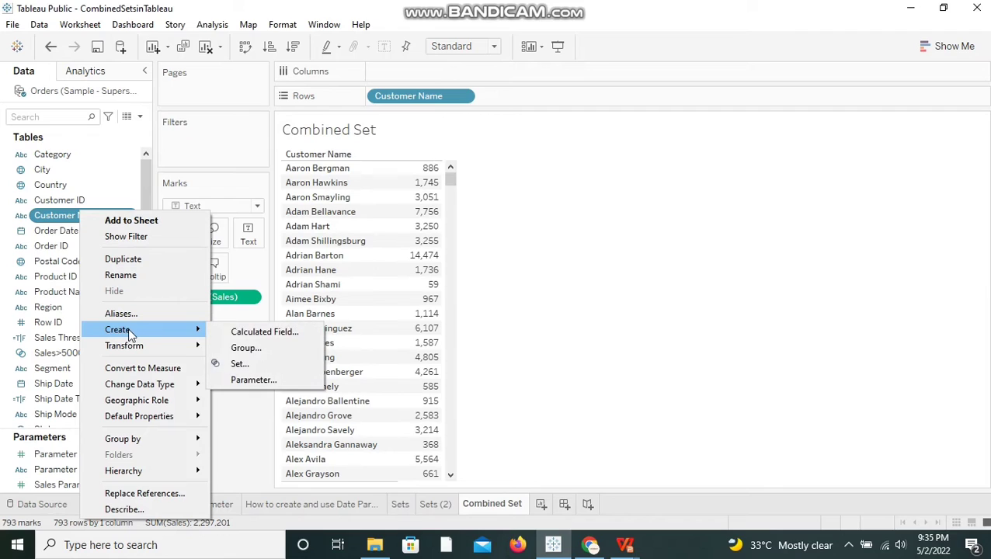
click(269, 365)
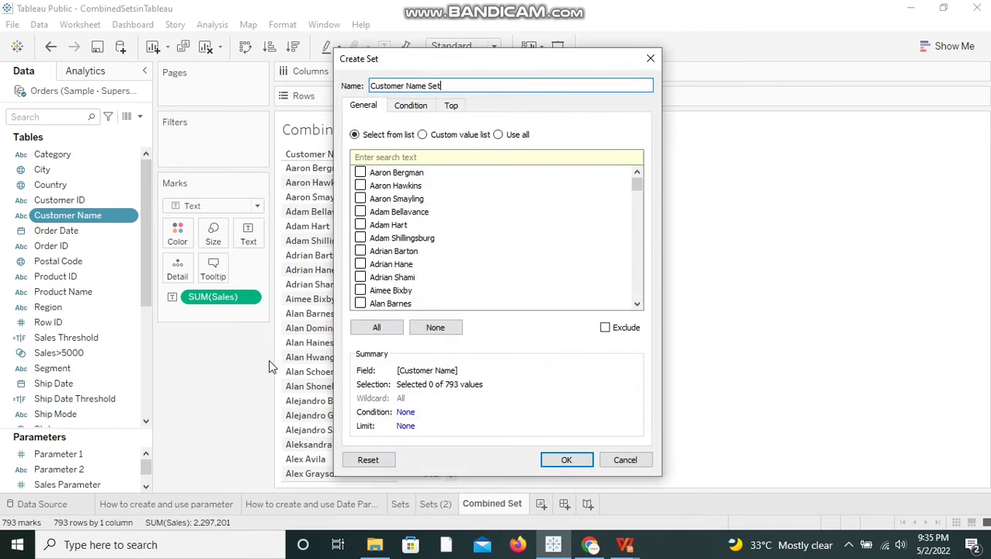
click(412, 107)
click(354, 144)
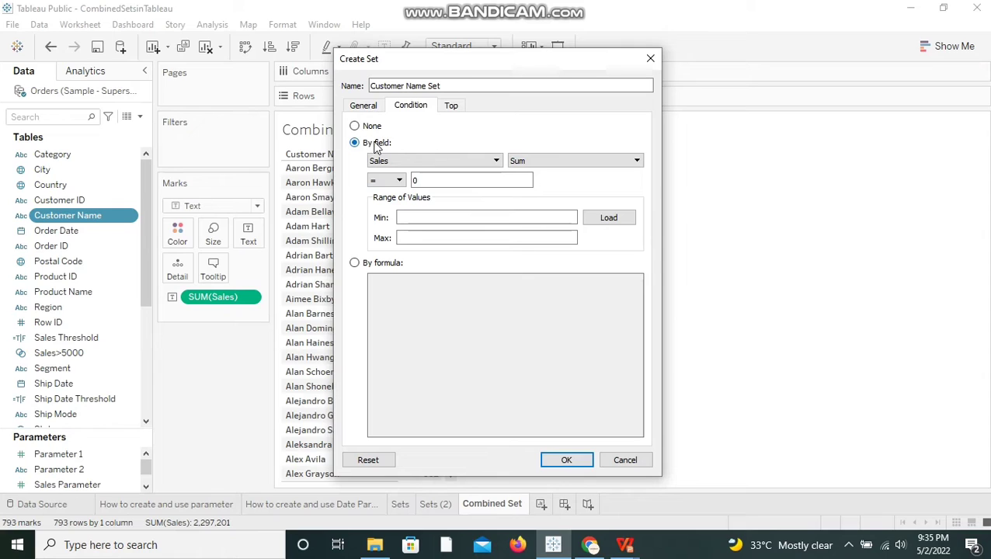
click(427, 180)
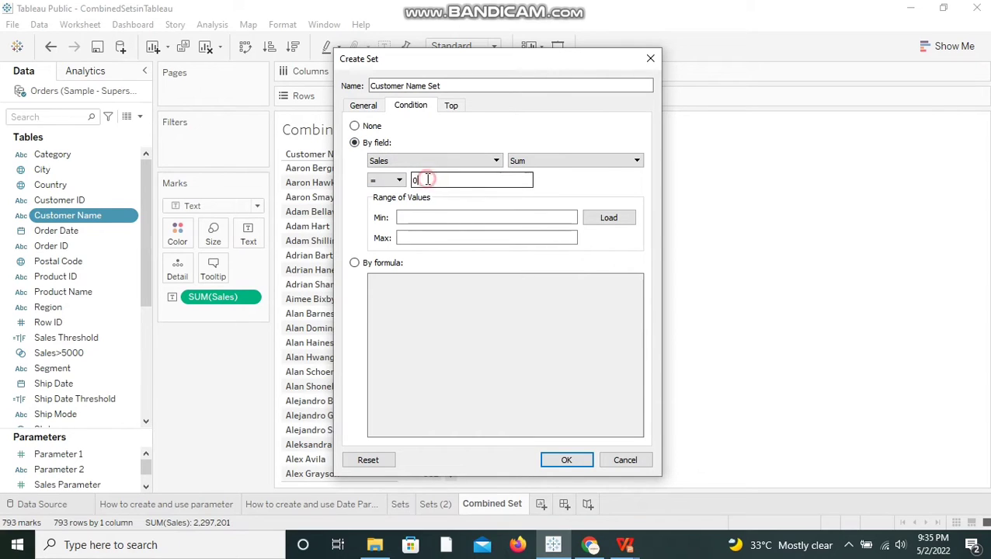
key(BackSpace)
text(10000)
click(399, 179)
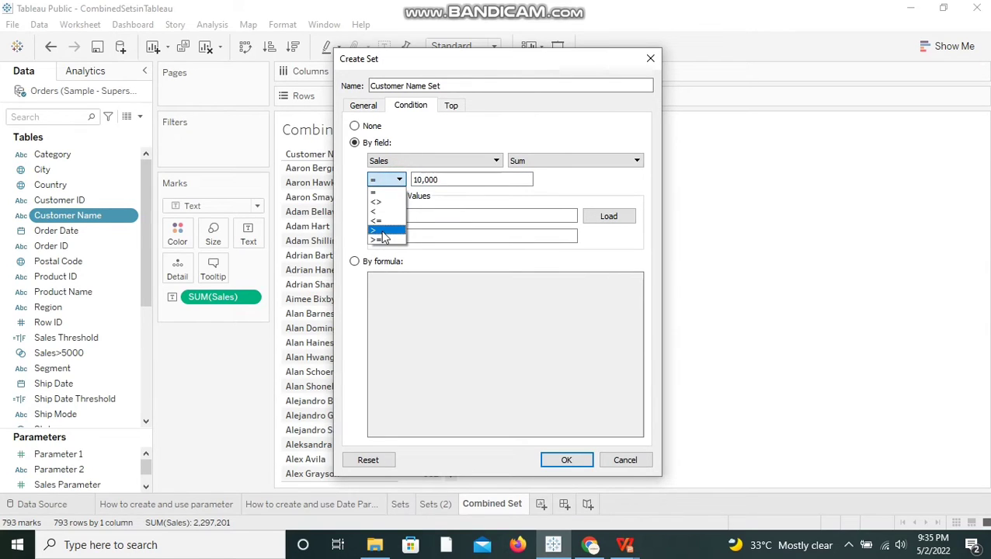
click(382, 231)
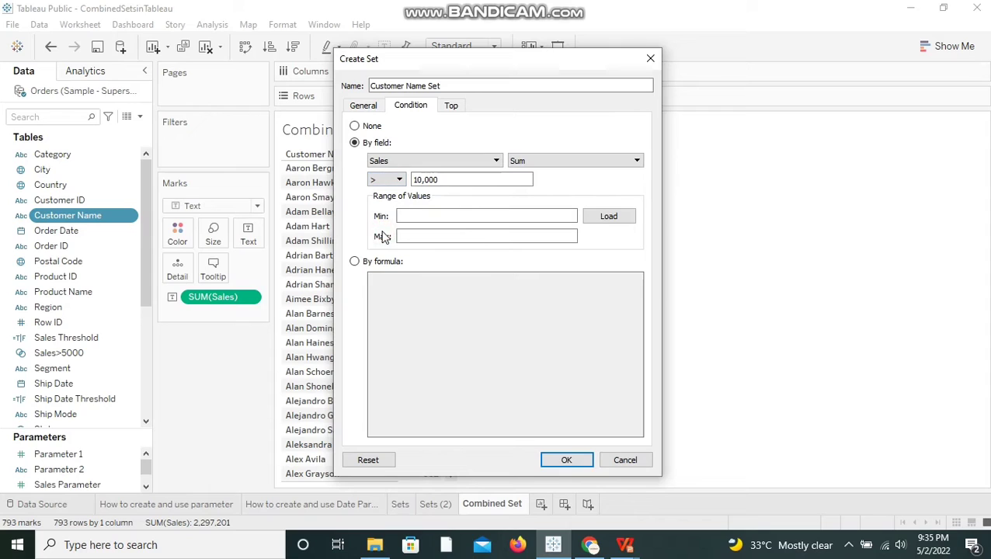
click(386, 181)
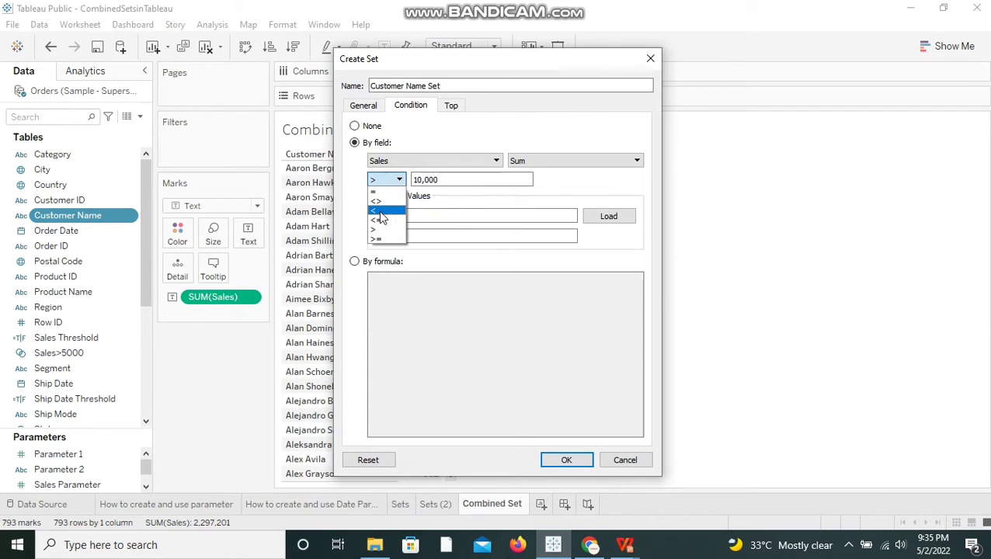
click(380, 212)
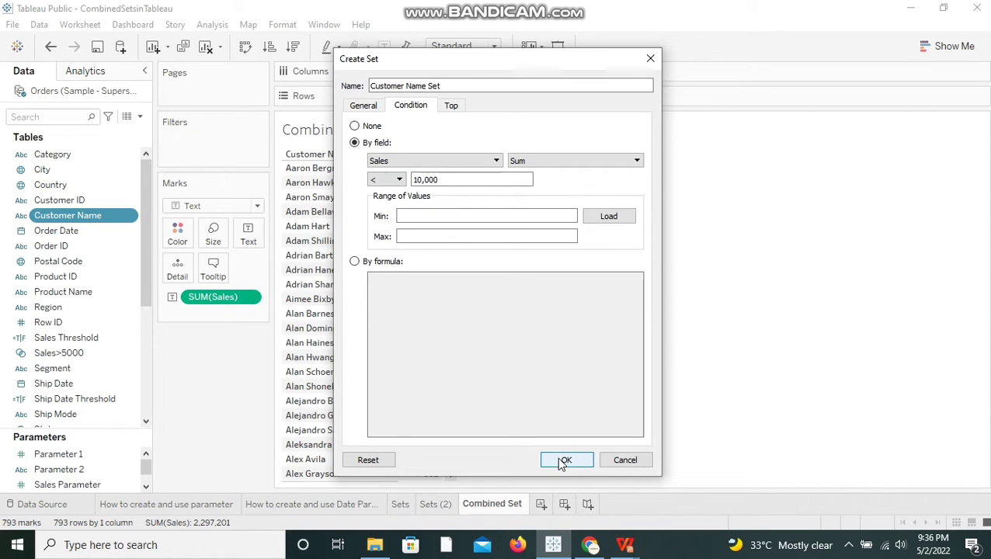
Step: Set the condition's comparison operator to <= and create the set under its default name
click(386, 181)
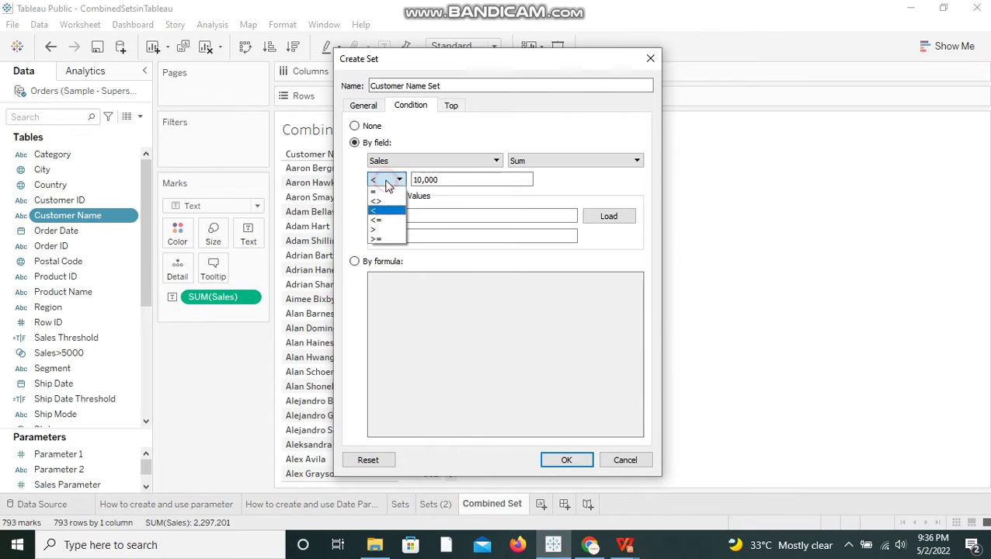
click(385, 221)
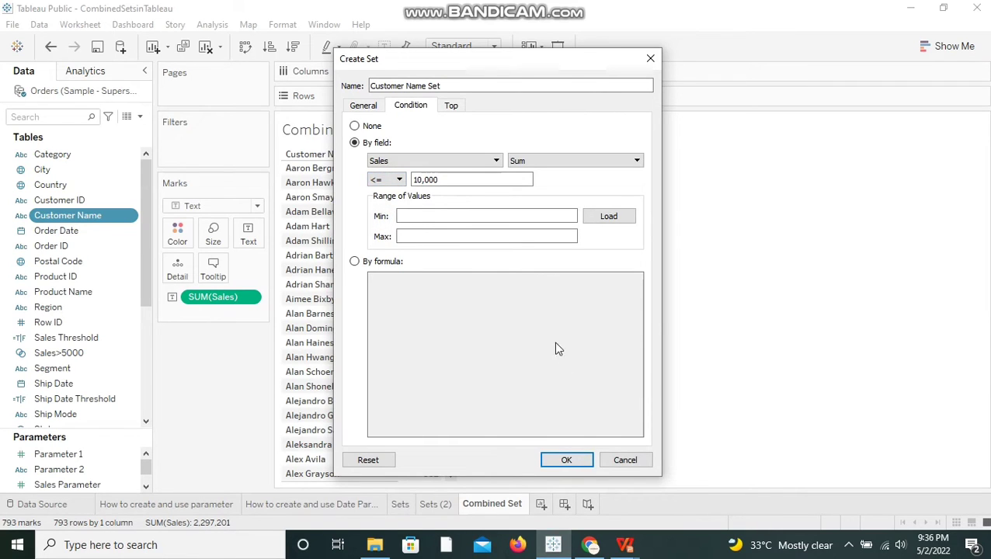
click(568, 460)
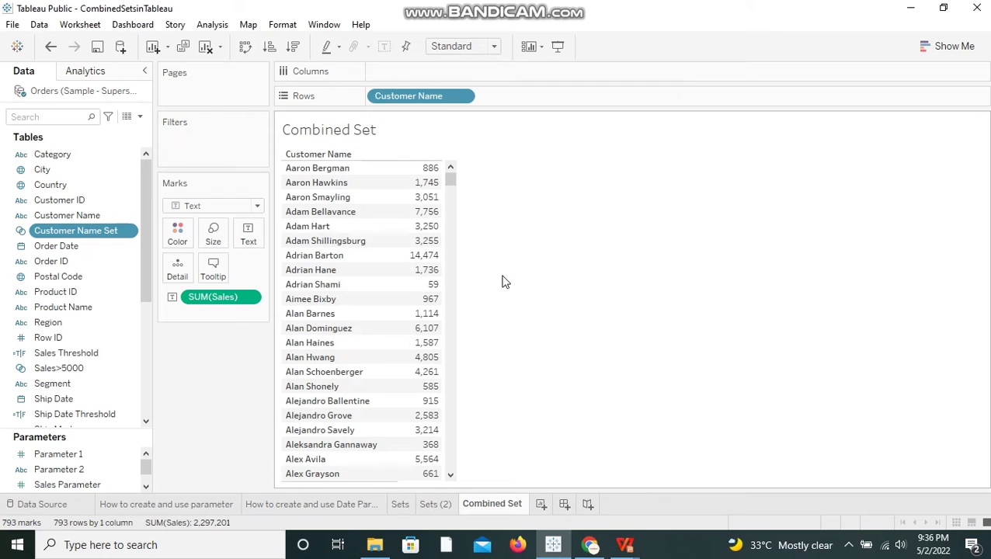
Step: Rename Customer Name Set as Sales >10000
right_click(81, 231)
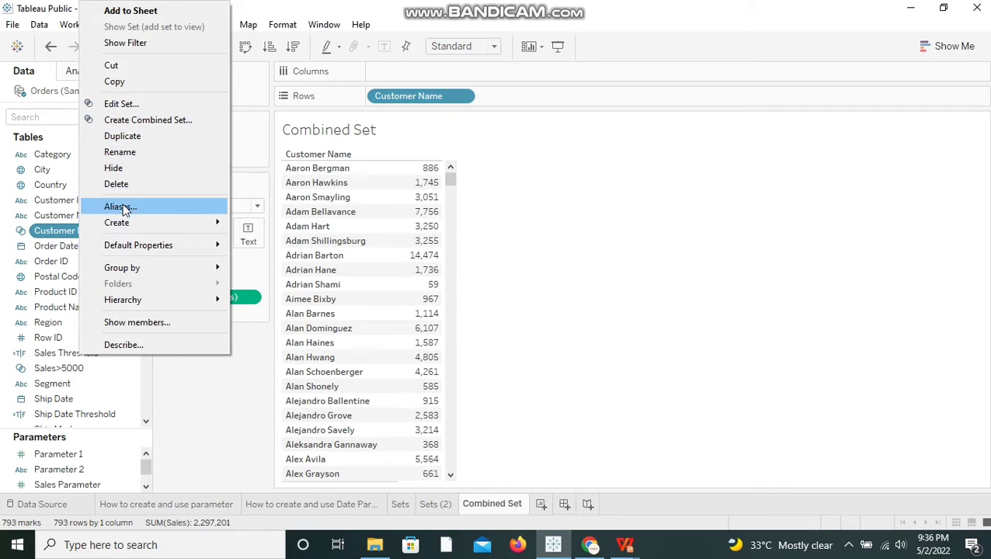
click(155, 152)
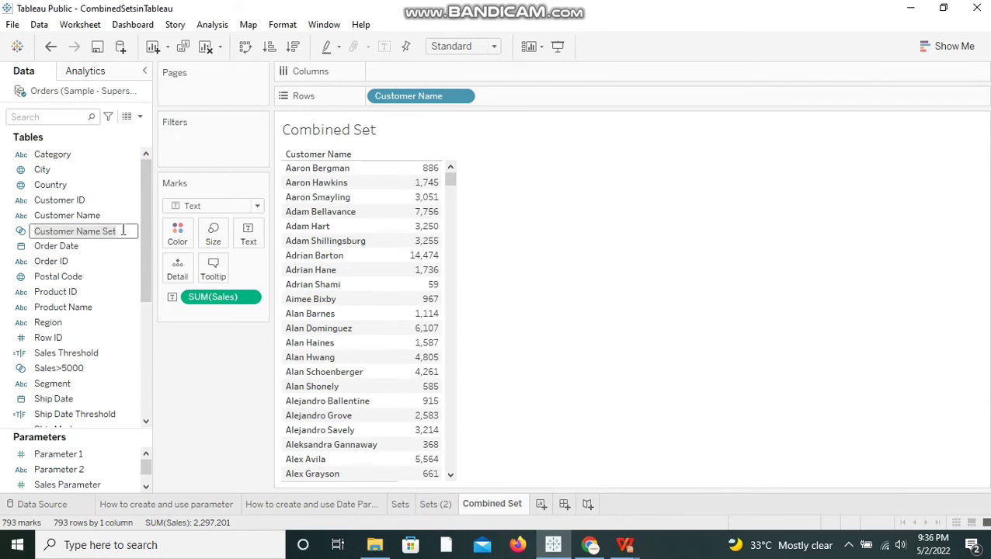
key(BackSpace)
text(Sales)
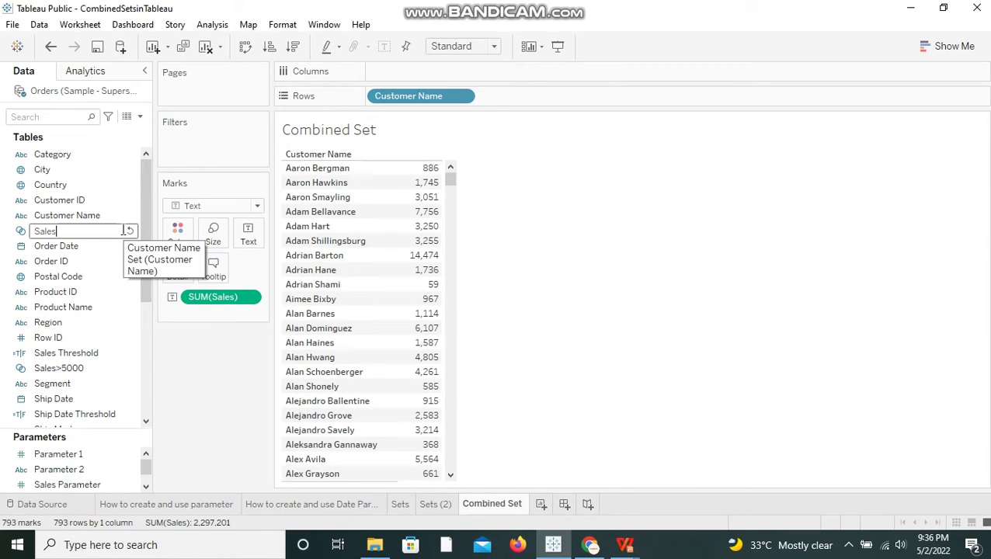
text( >10000)
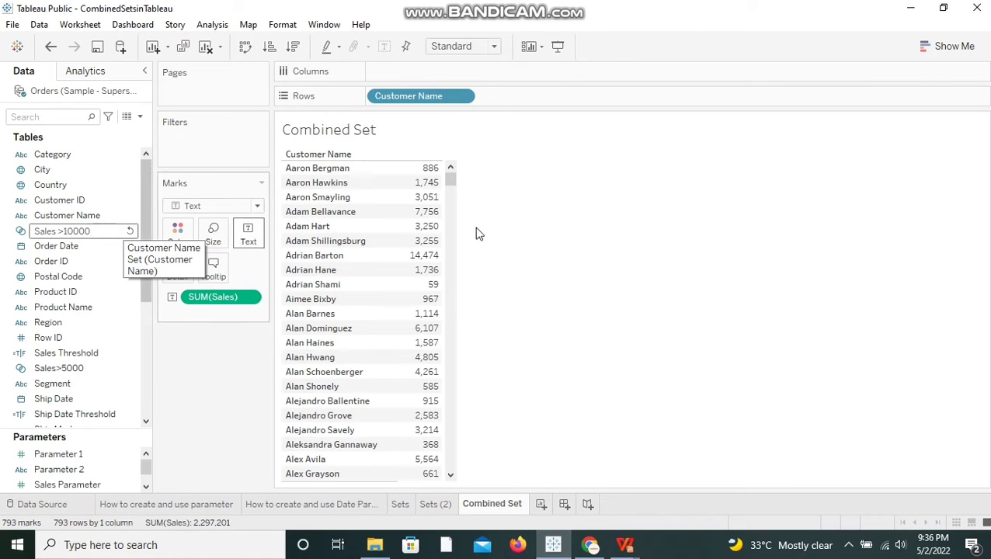
click(681, 289)
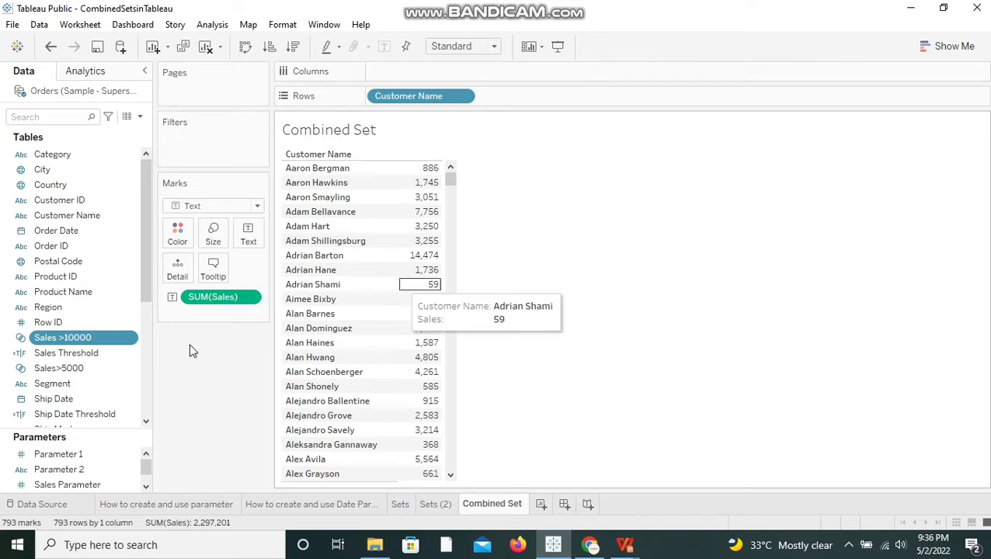
click(73, 370)
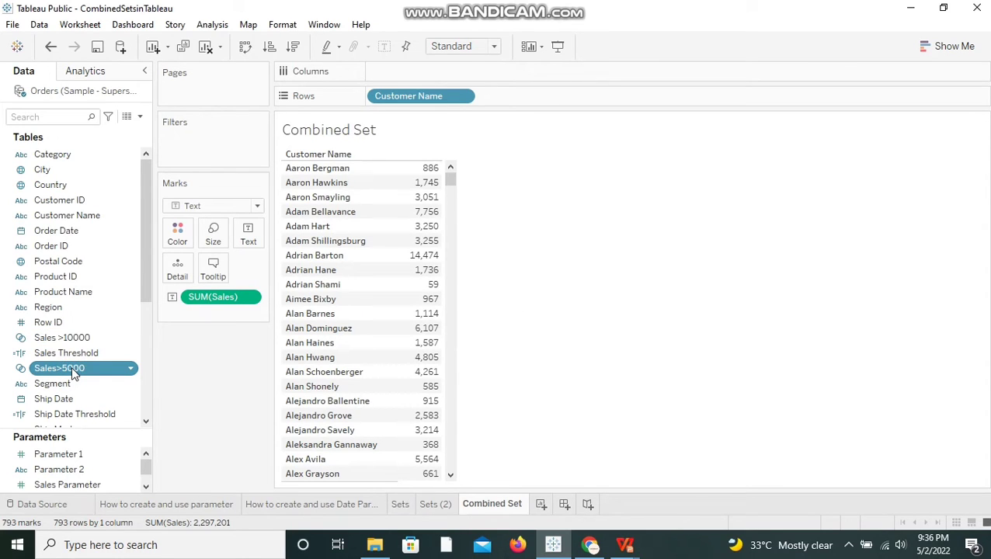
ctrl+click(63, 337)
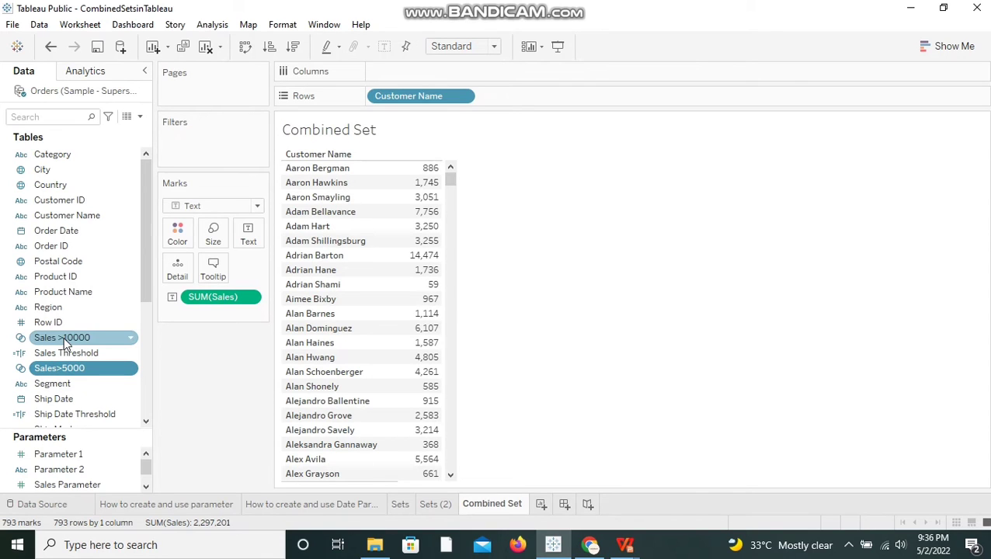
right_click(63, 337)
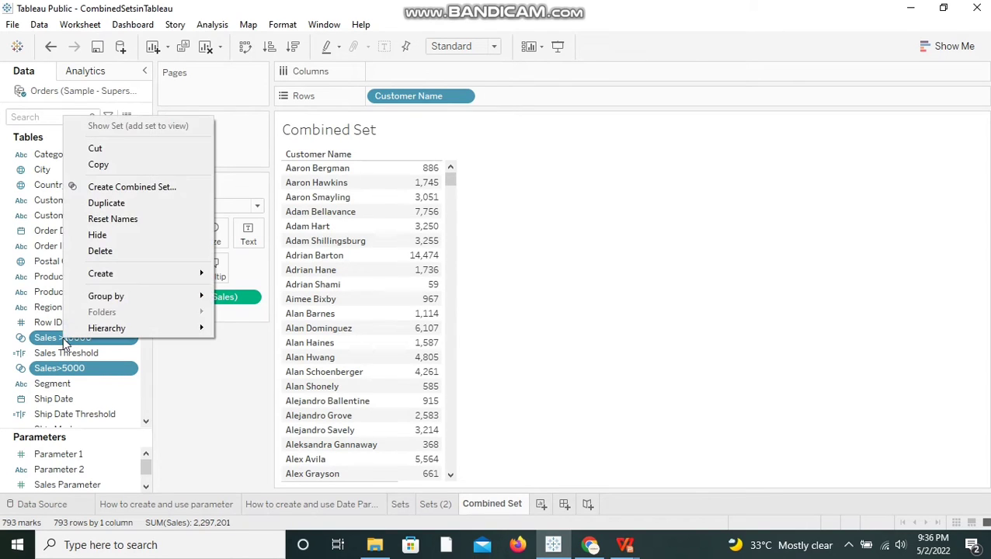
click(132, 186)
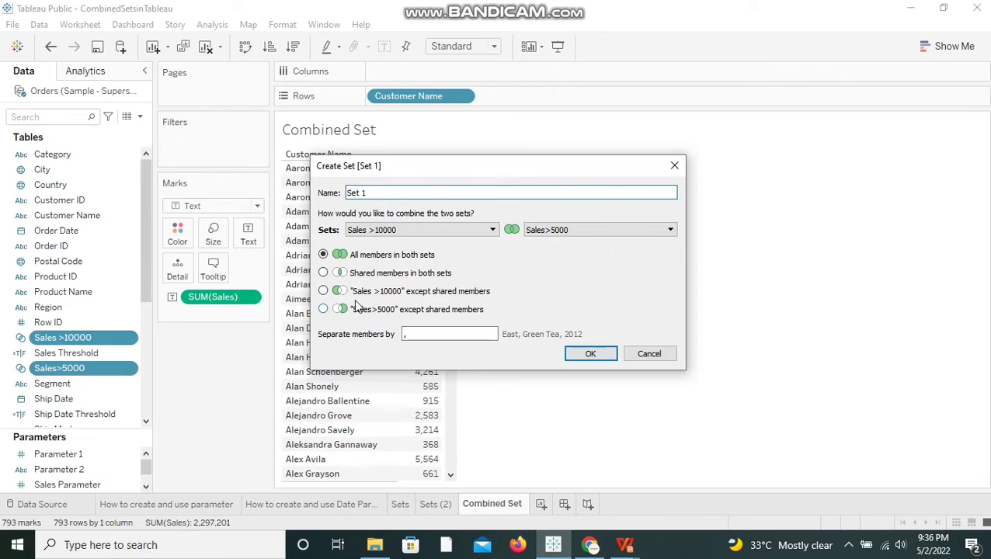
click(673, 166)
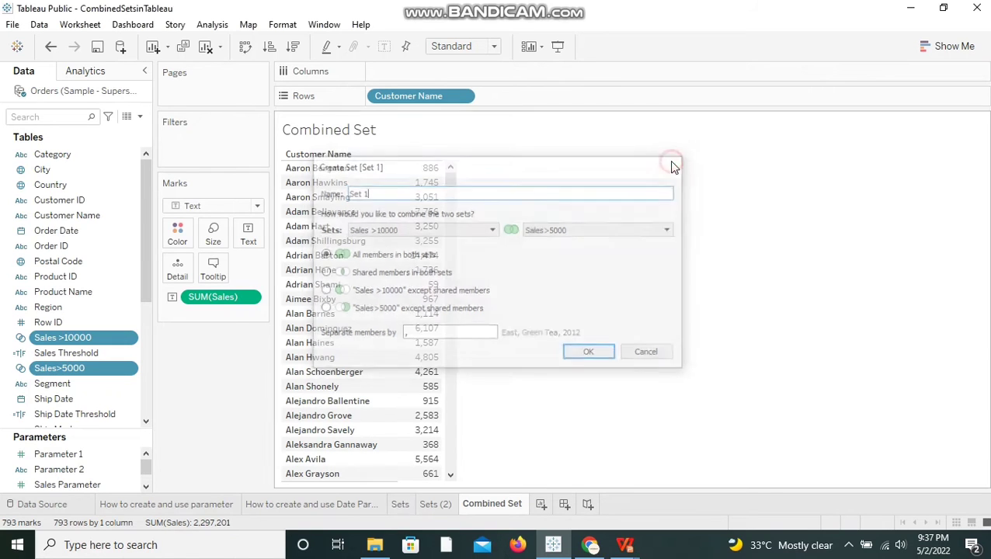
right_click(92, 338)
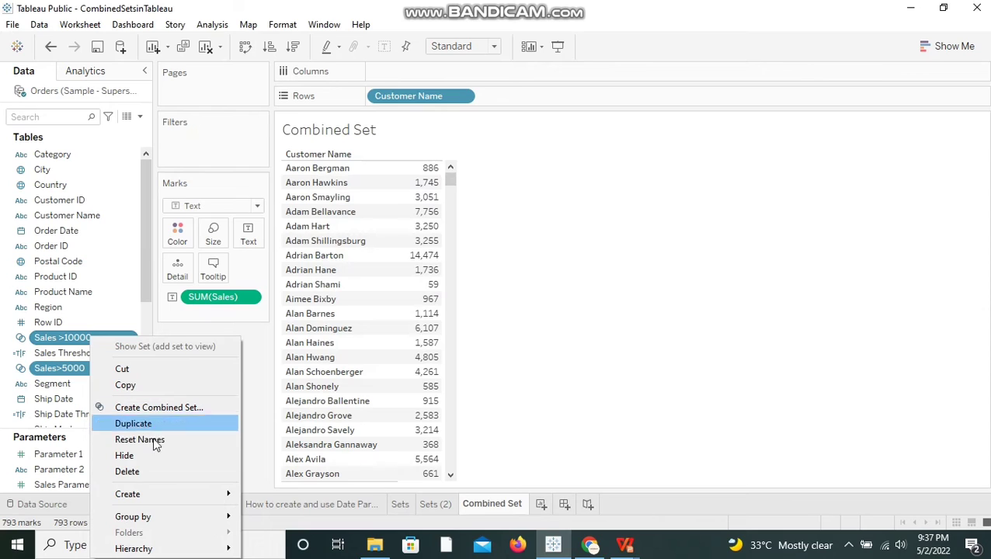
click(695, 365)
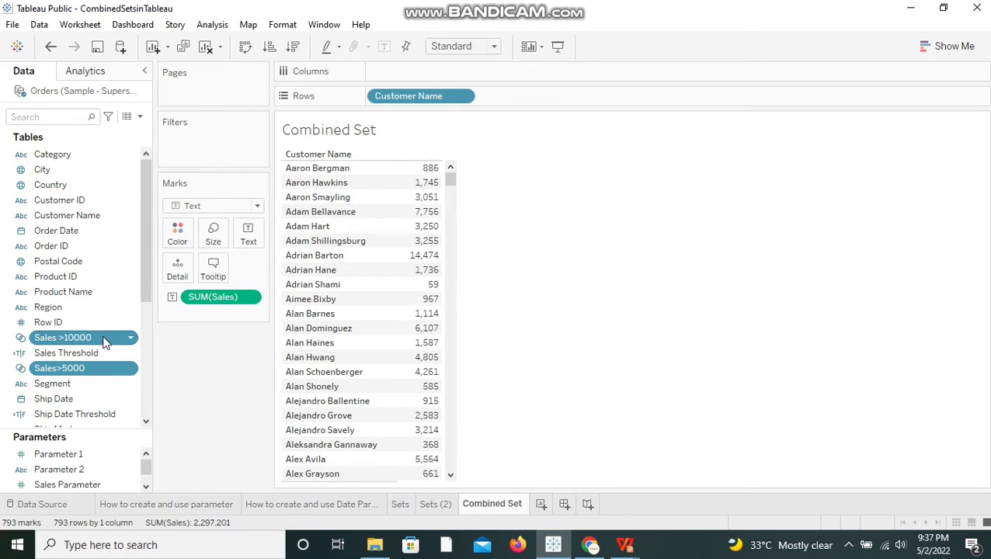
Step: Correct the name of the Sales >10000 set to Sales <= 10000
click(93, 369)
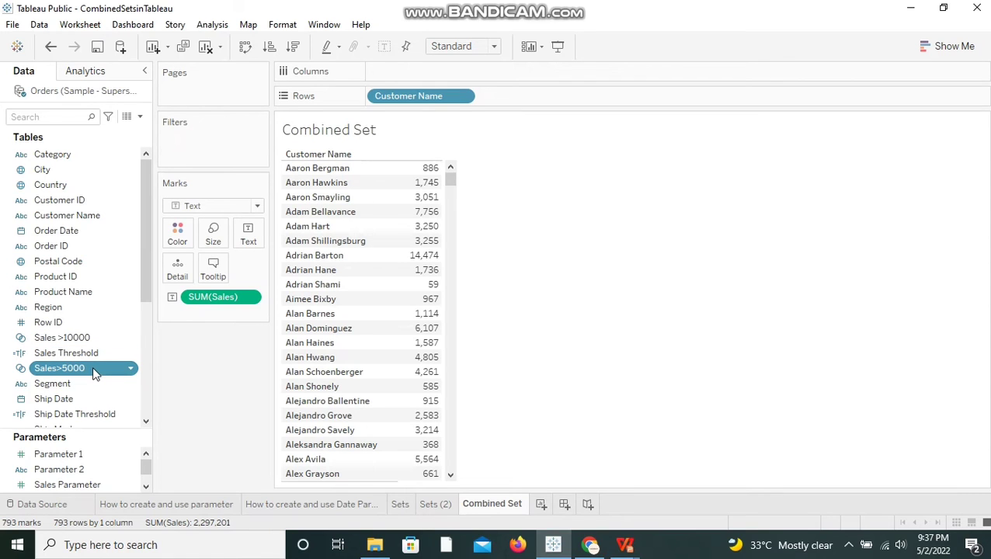
click(78, 340)
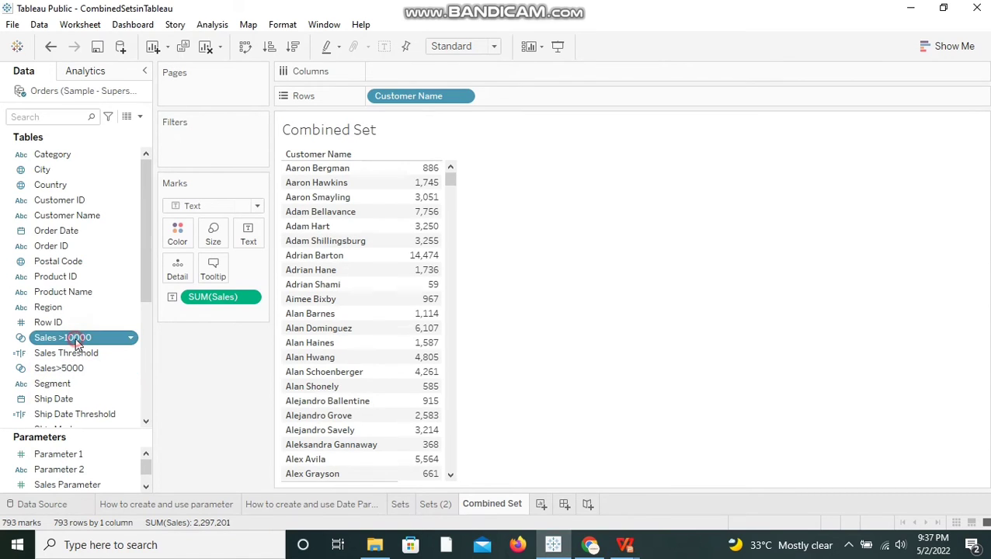
right_click(76, 342)
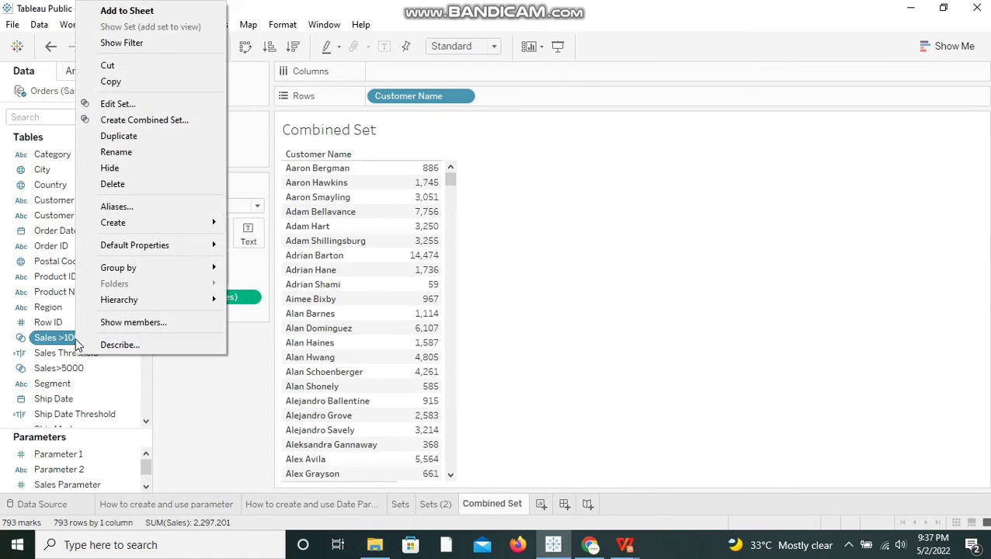
click(130, 153)
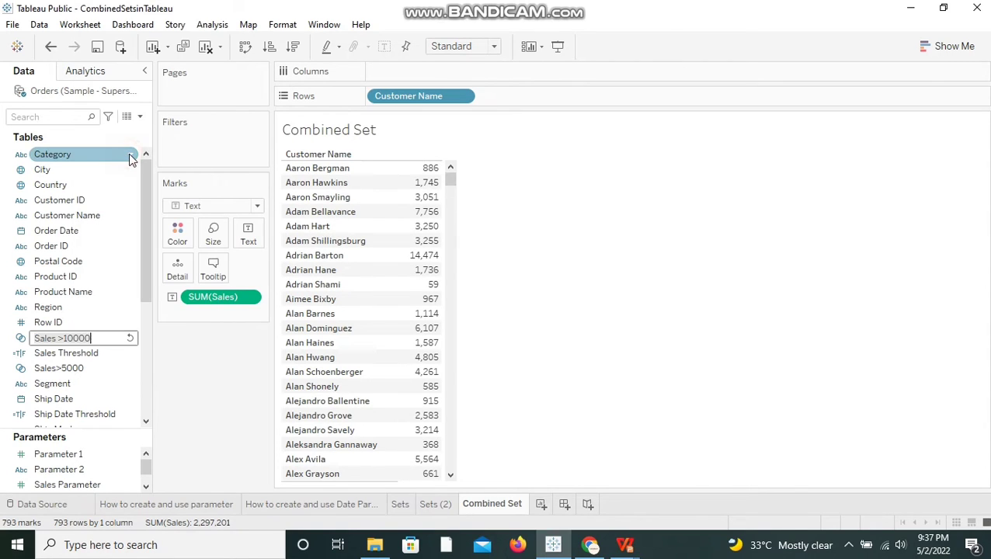
click(64, 340)
key(BackSpace)
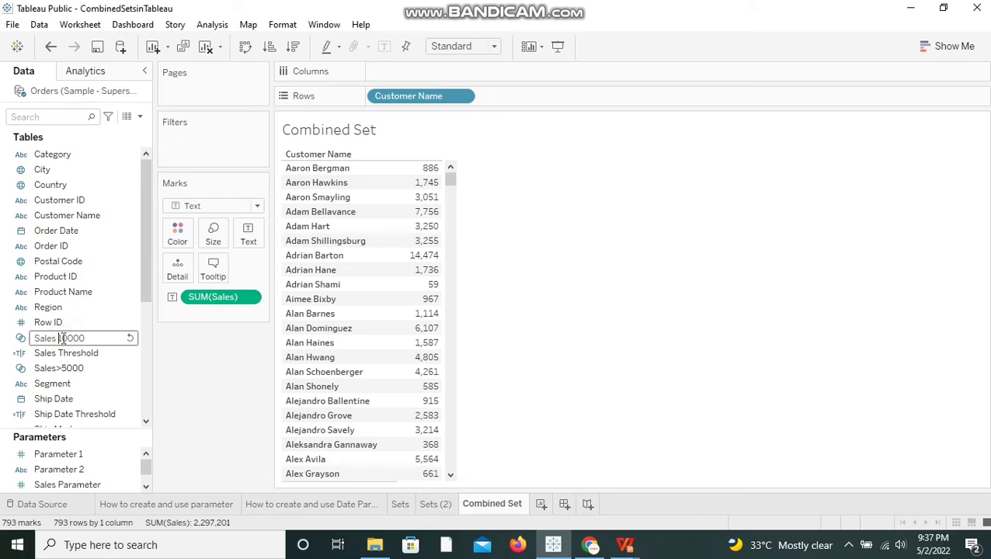
text(<)
text(<)
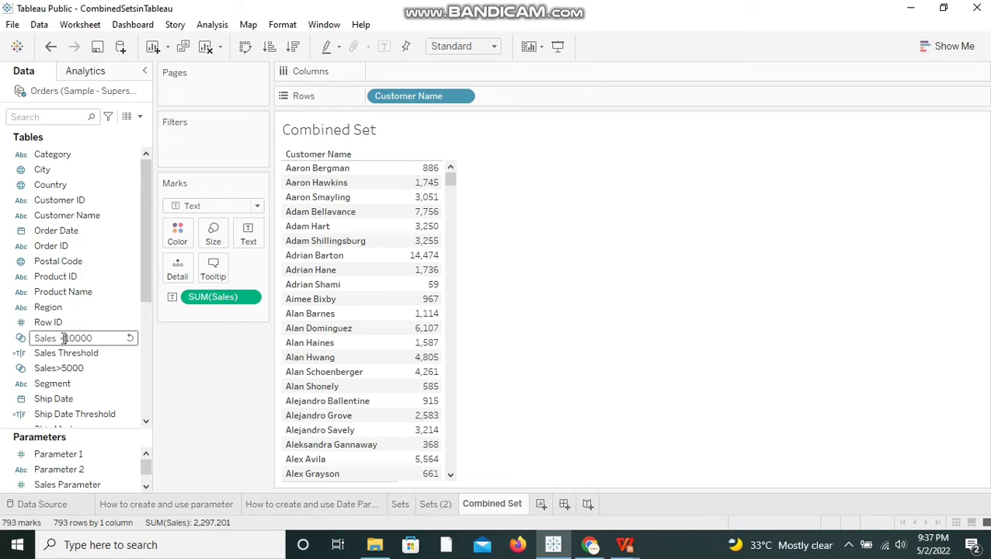
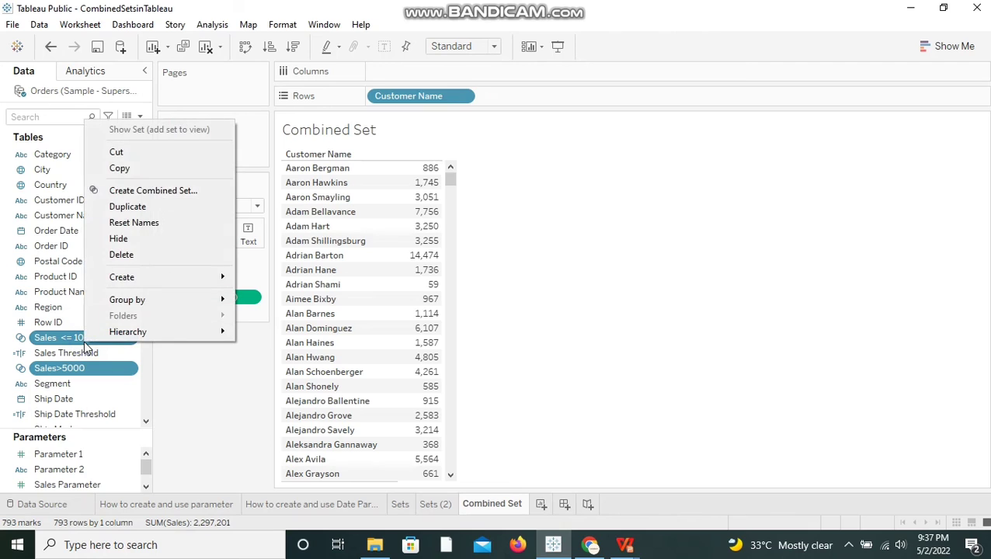
Step: Create a set named Combined Set from the Sales <= 10000 and Sales>5000 sets, keeping only the shared members in both sets
click(160, 192)
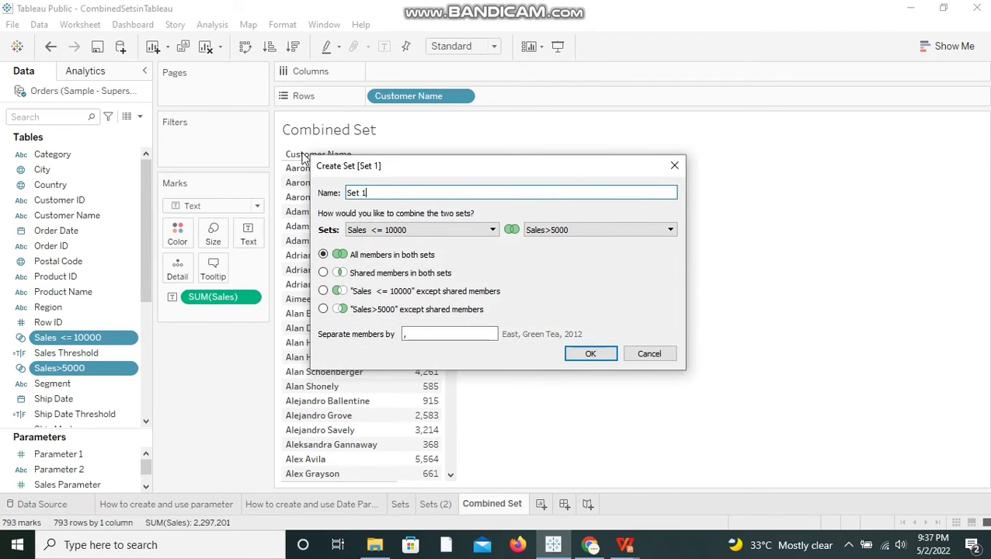
click(374, 196)
key(BackSpace)
key(BackSpace)
key(BackSpace)
key(BackSpace)
key(BackSpace)
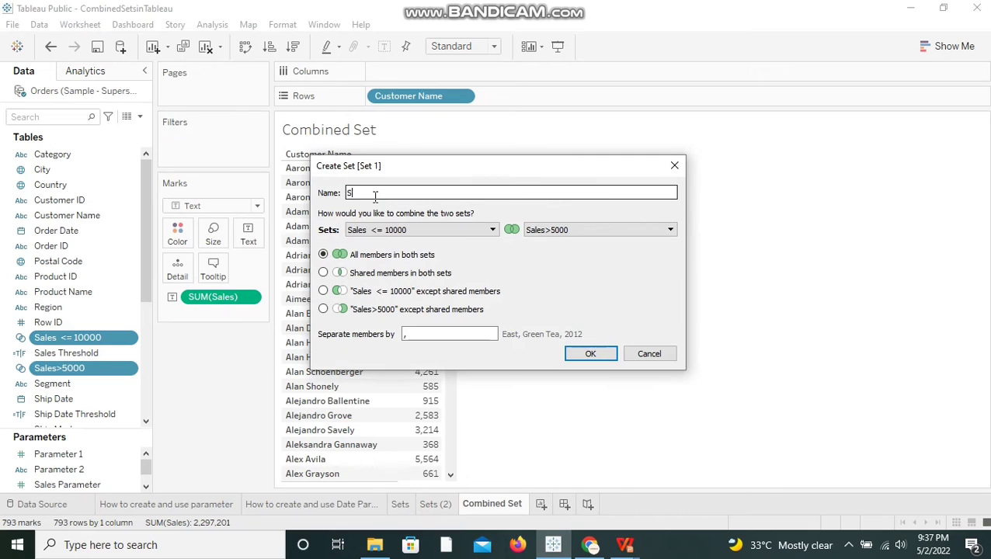
text(Combined Set)
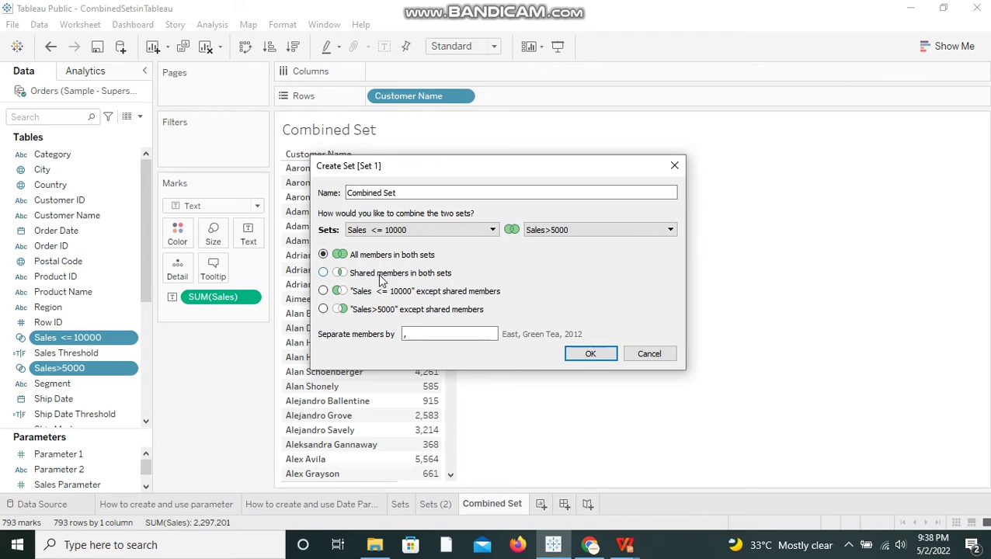
click(323, 274)
click(591, 353)
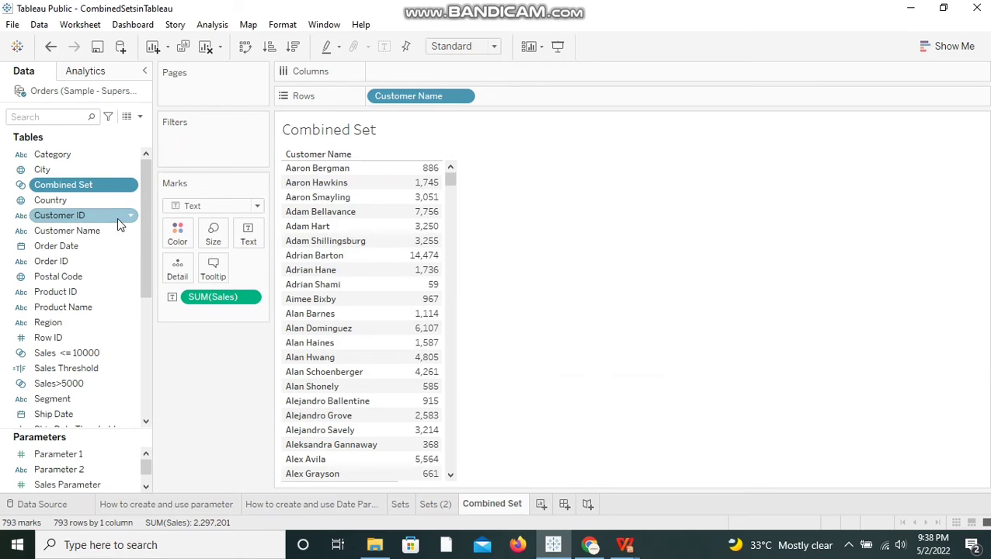
Step: Filter the customer table by Combined Set and check the filter's members and the listed customers' sales to the end of the table
drag(82, 185, 187, 137)
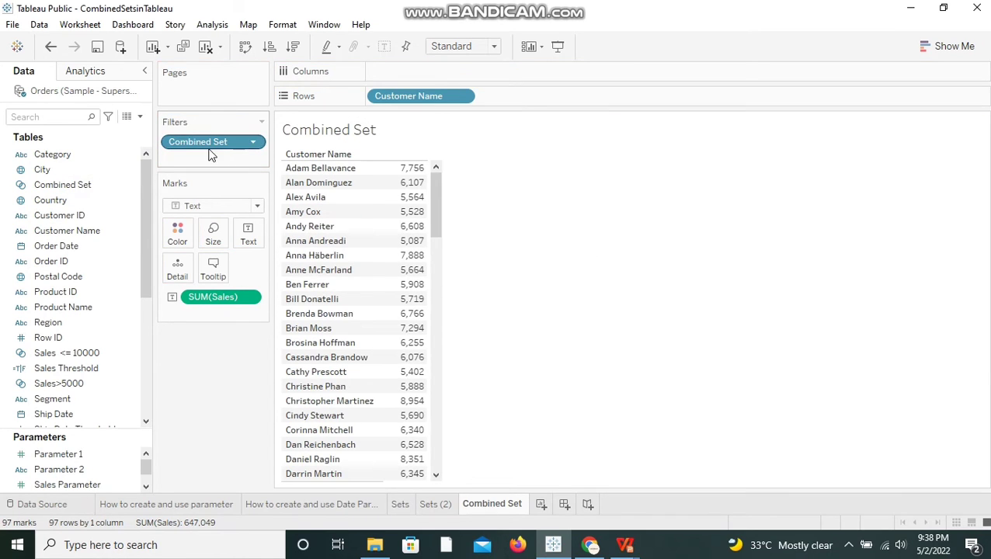
right_click(226, 141)
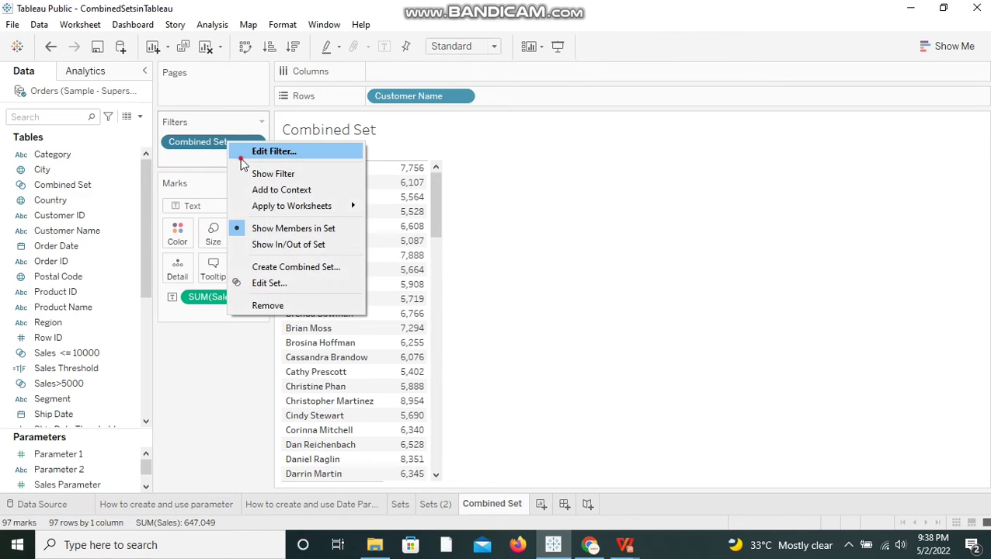
click(248, 152)
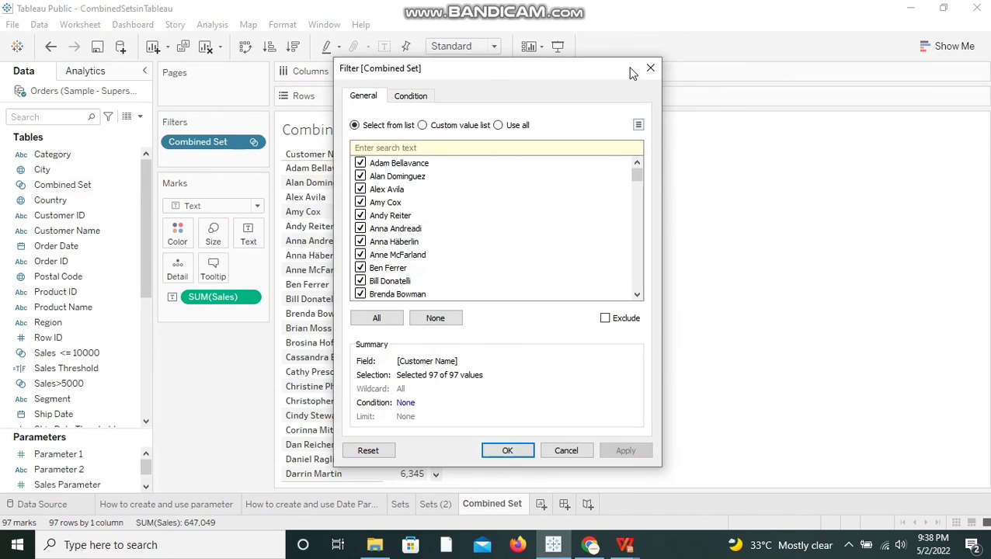
click(649, 70)
right_click(229, 142)
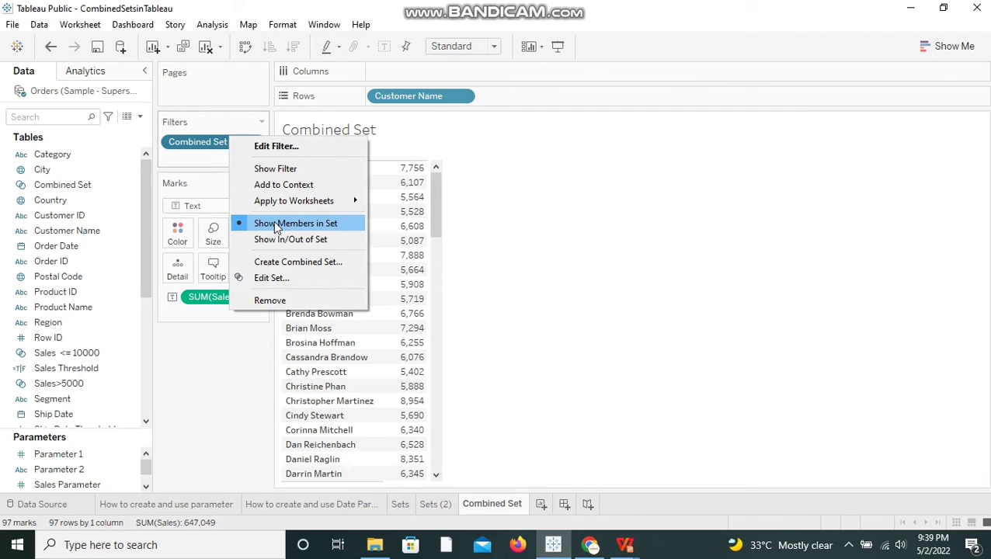
click(551, 220)
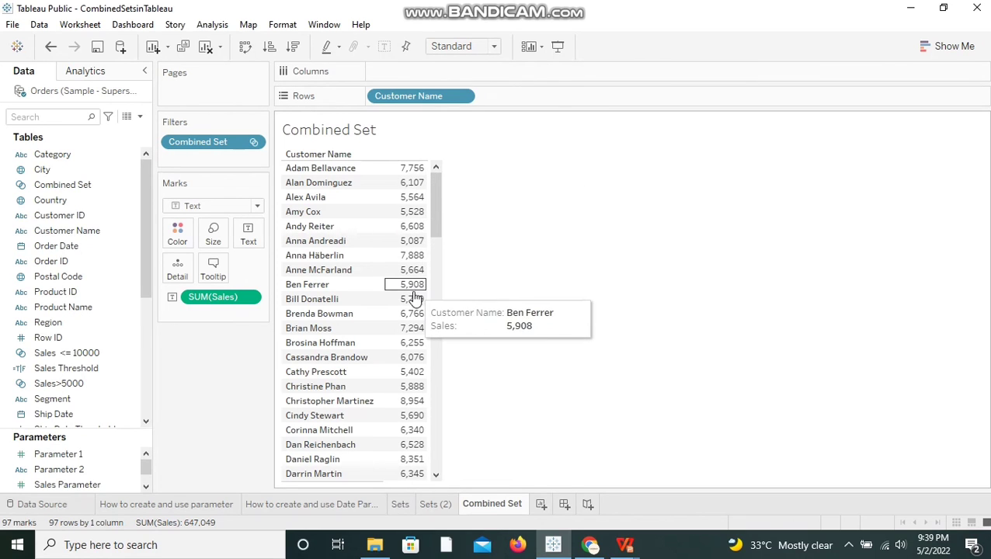
drag(435, 220, 447, 468)
click(437, 446)
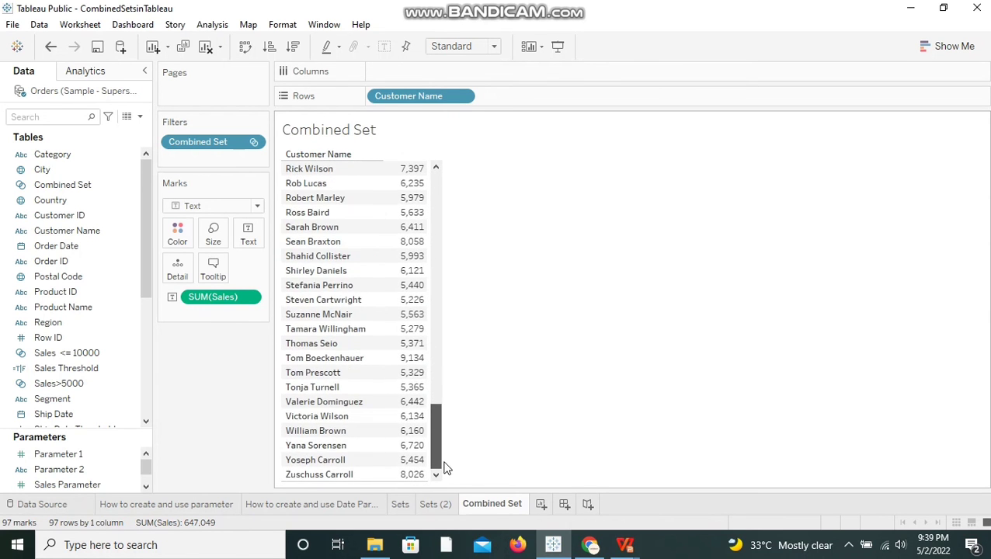